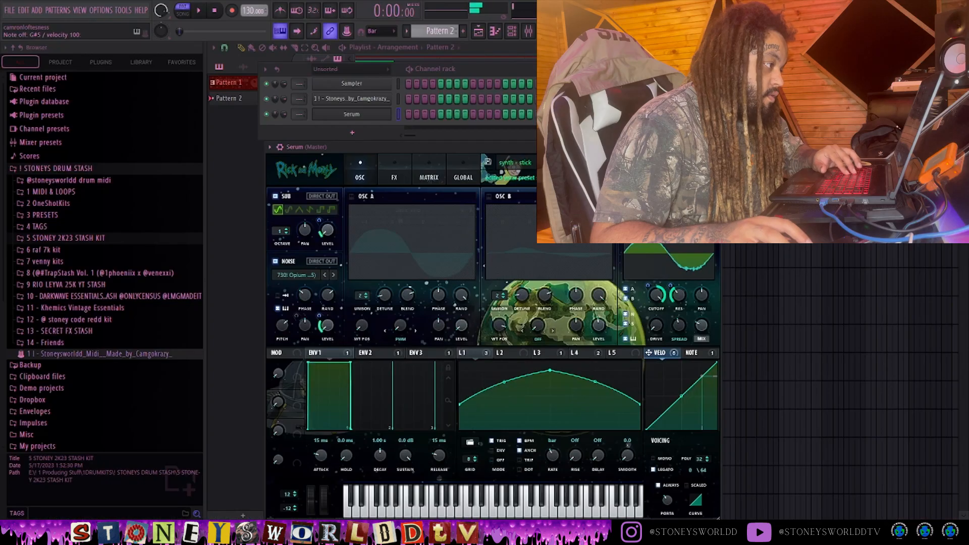
# Write a two-bar chord pattern from G3, G#3, D4, D#4 and F4 in Serum, duplicate it across eight bars and play it
pyautogui.press('h')
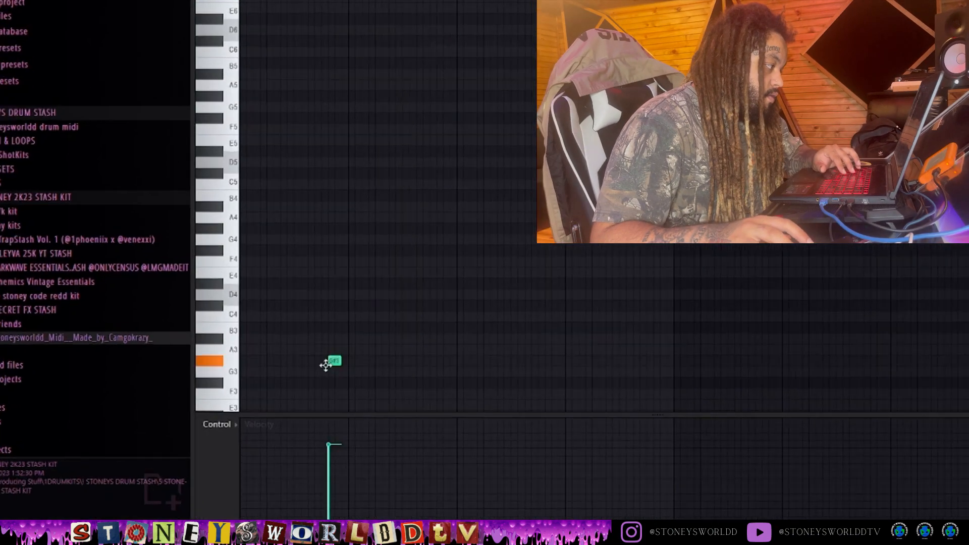
pyautogui.moveTo(326, 366); pyautogui.dragTo(207, 379)
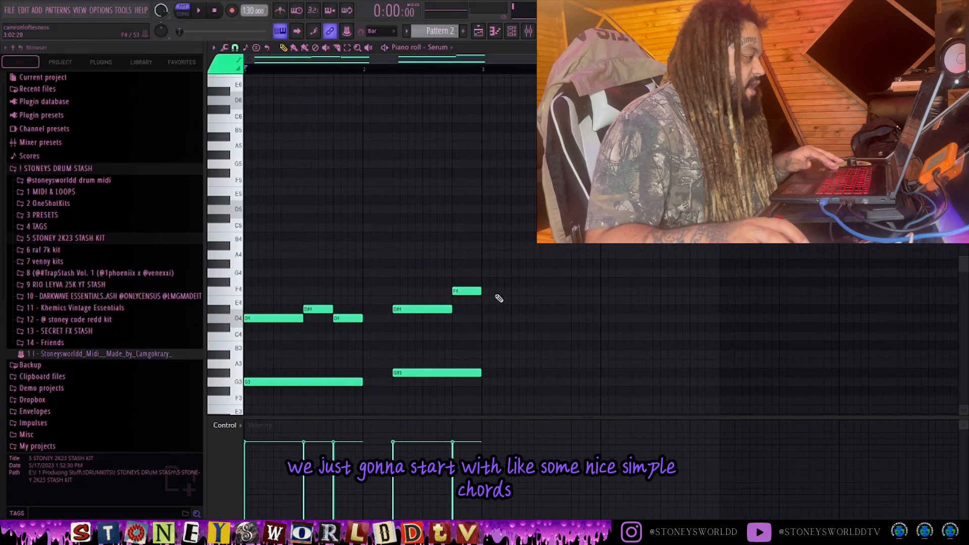
pyautogui.hotkey('ctrl', 'b')
pyautogui.hotkey('ctrl', 'd')
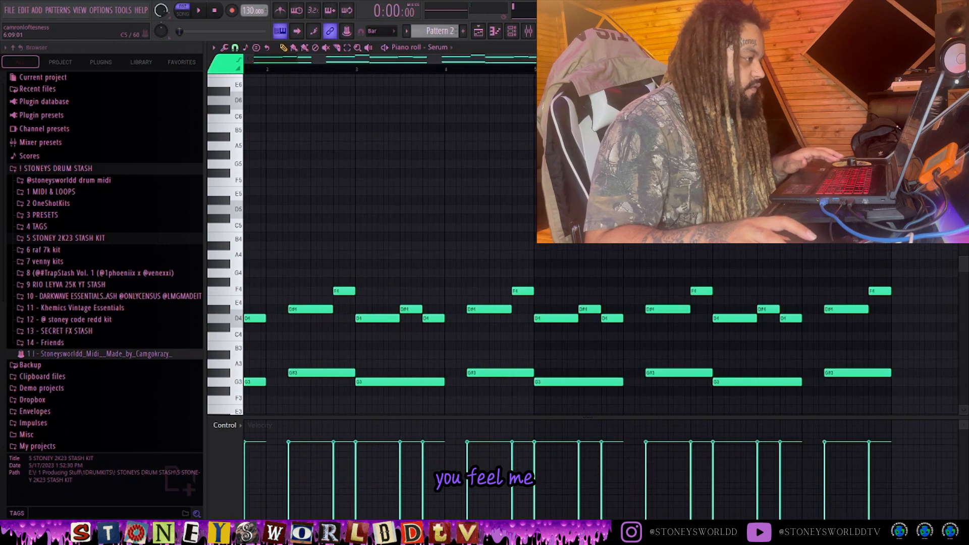
pyautogui.scroll(-3, 659, 210)
pyautogui.press('space')
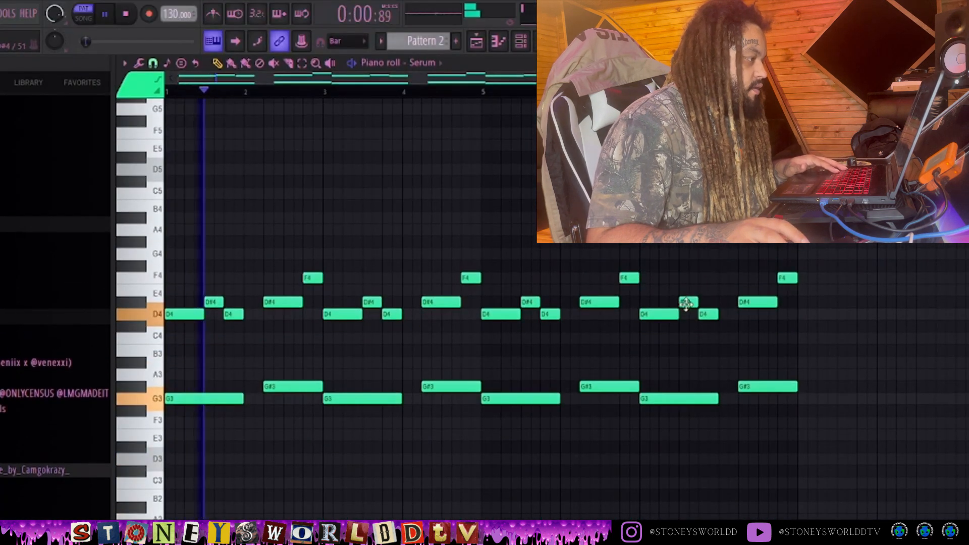
# Close the chord editor and browse the ! MAIN preset banks for a sound on the second Serum
pyautogui.press('Escape')
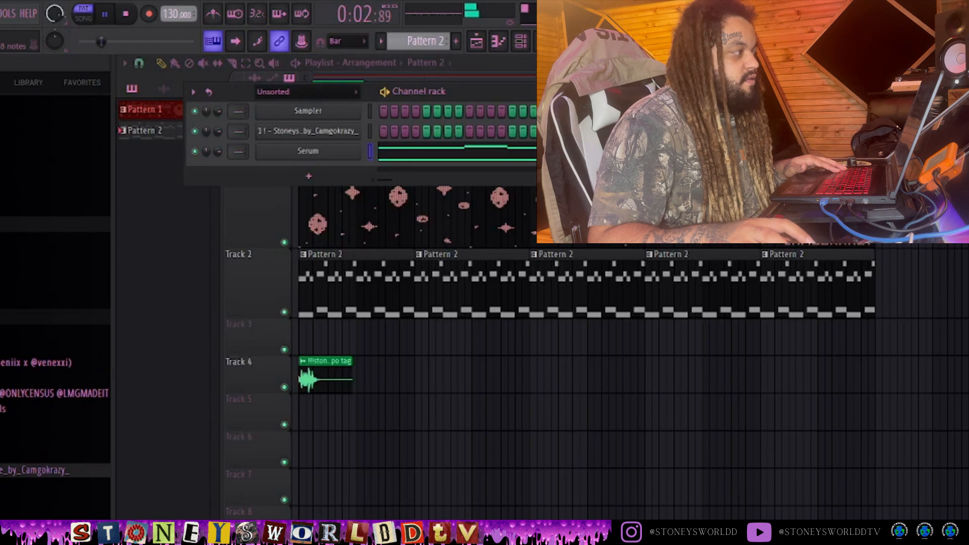
pyautogui.press('F9')
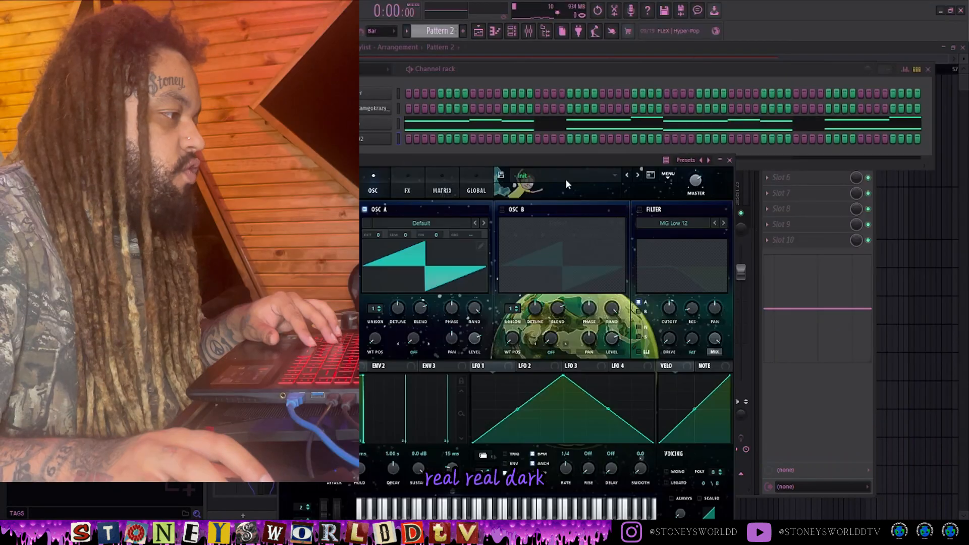
pyautogui.click(565, 176)
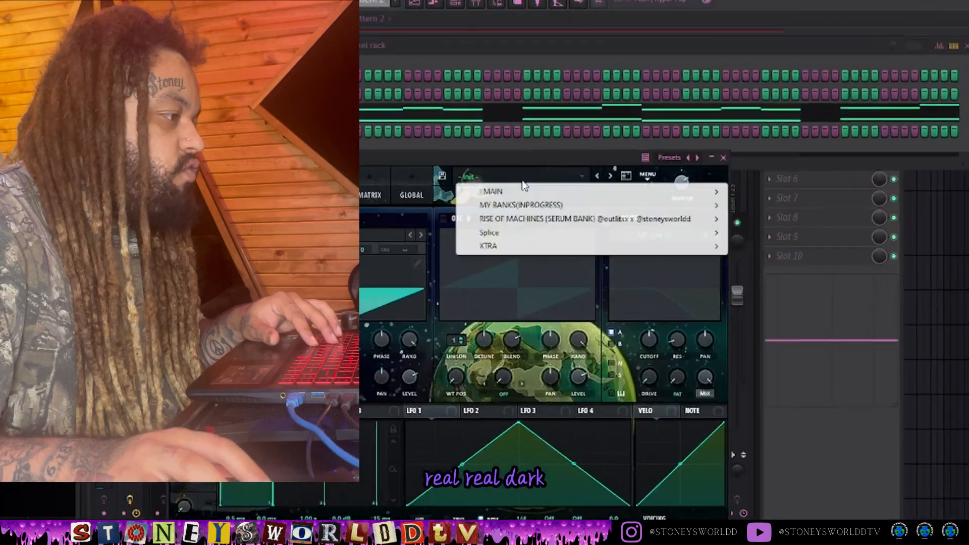
pyautogui.moveTo(581, 192)
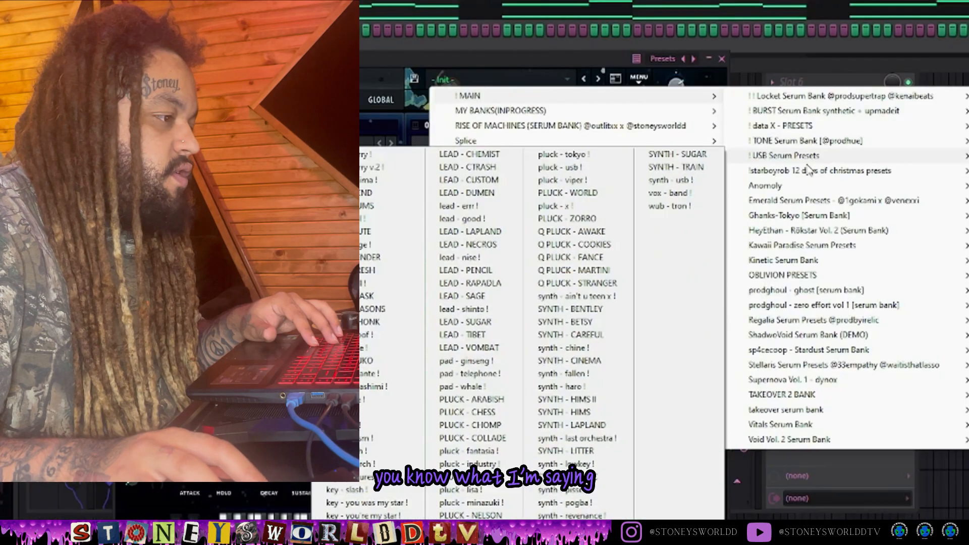
pyautogui.moveTo(745, 266)
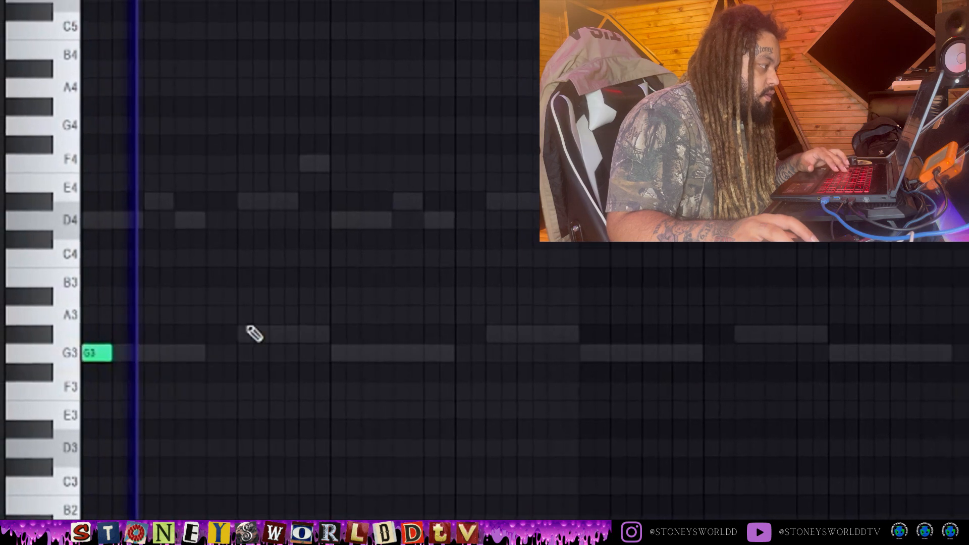
# Place short alternating G3 and G#3 notes at the start of each chord's root note across the eight-bar pattern in Serum #2
pyautogui.click(248, 334)
pyautogui.click(331, 352)
pyautogui.click(479, 333)
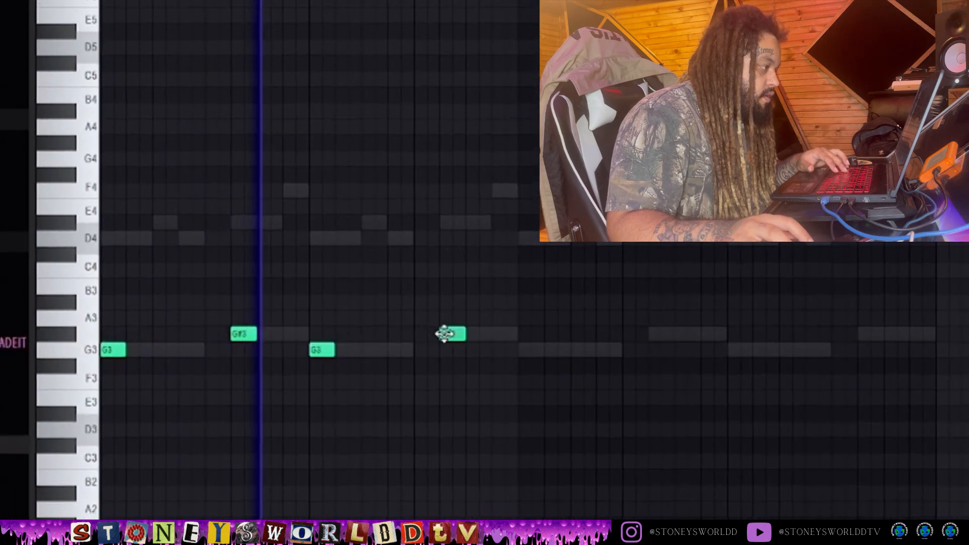
pyautogui.click(506, 349)
pyautogui.click(631, 333)
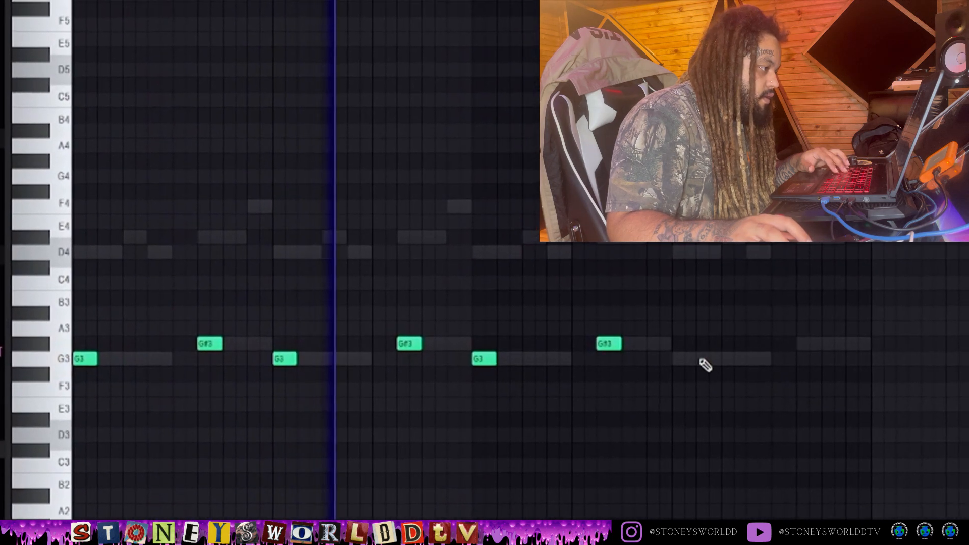
pyautogui.click(714, 349)
pyautogui.moveTo(670, 362); pyautogui.dragTo(665, 363)
pyautogui.click(794, 347)
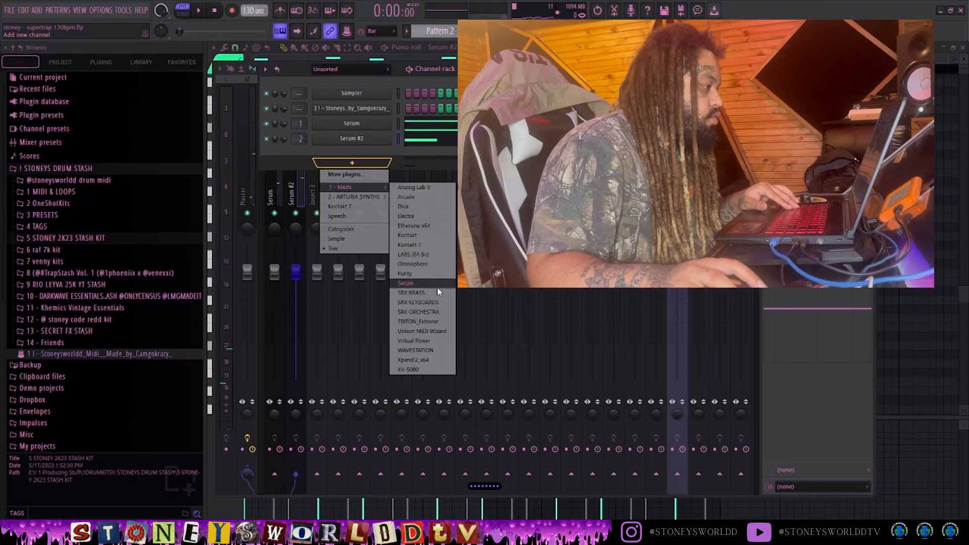
# Add a third Serum instrument to the channel rack
pyautogui.click(437, 287)
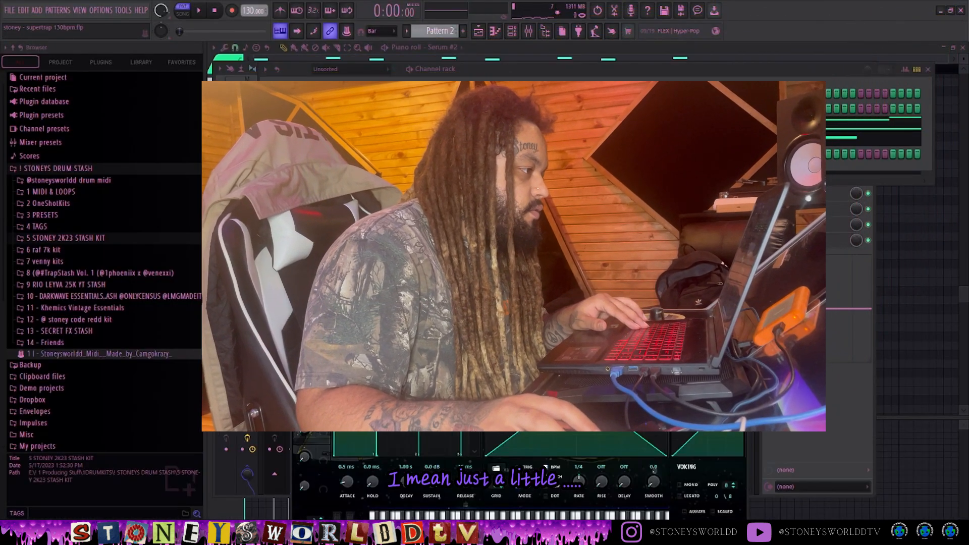
pyautogui.click(641, 192)
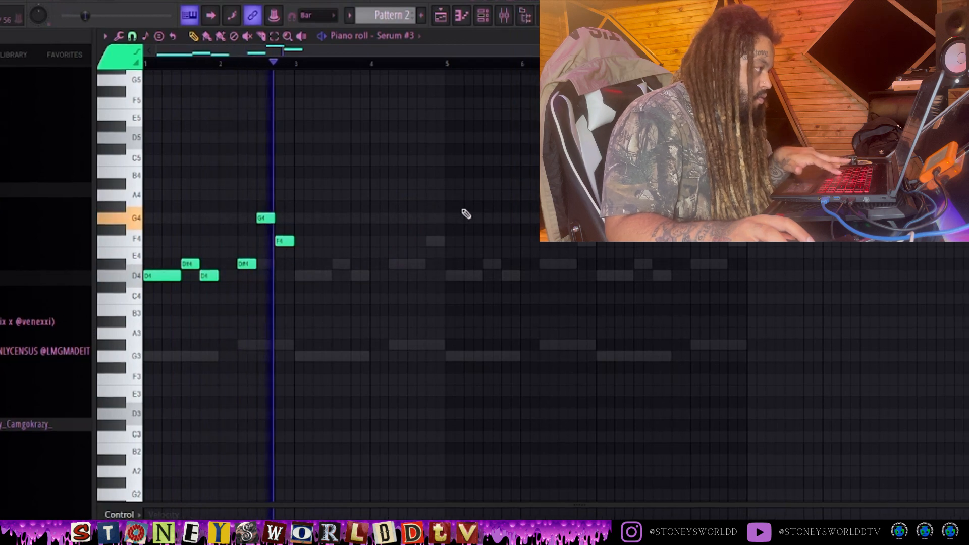
# Duplicate the two-bar Serum #3 melody across eight bars, raising the last four bars by one octave
pyautogui.hotkey('ctrl', 'b')
pyautogui.hotkey('ctrl', 'b')
pyautogui.hotkey('ctrl', 'Up')
pyautogui.hotkey('ctrl', 'b')
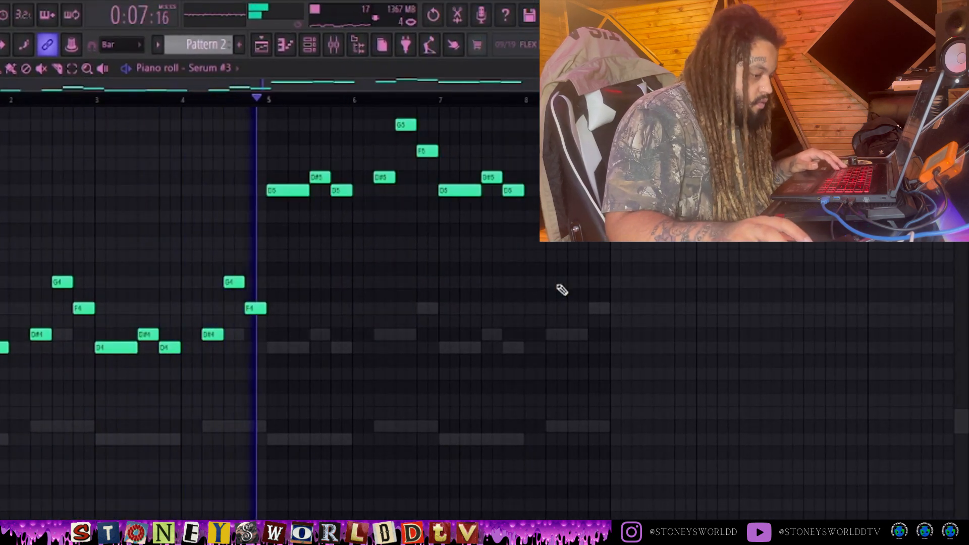
pyautogui.click(309, 46)
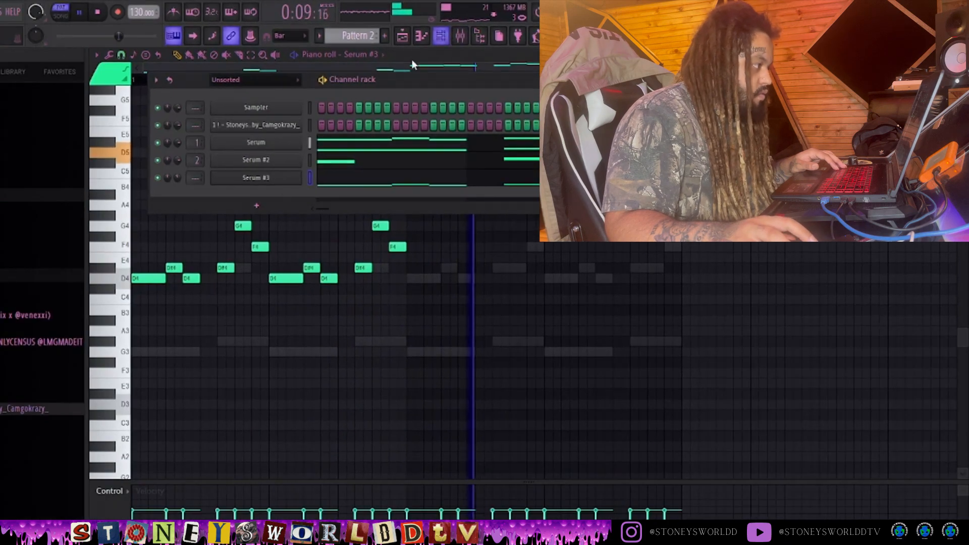
pyautogui.press('F9')
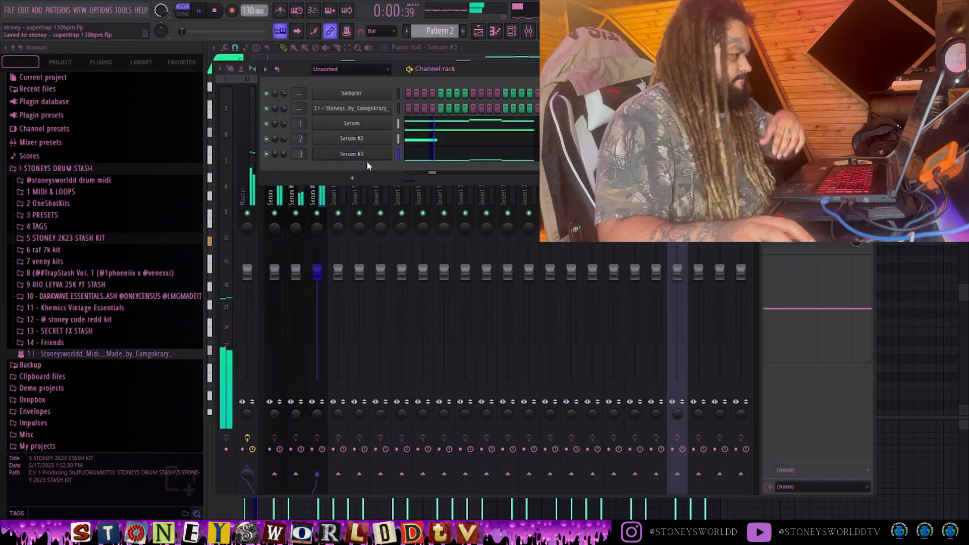
# Add a fourth Serum with a preset from the !starboyrob 12 days of christmas bank and draw short notes, including F4 and G4, in bar 2
pyautogui.press('space')
pyautogui.click(351, 178)
pyautogui.moveTo(352, 202)
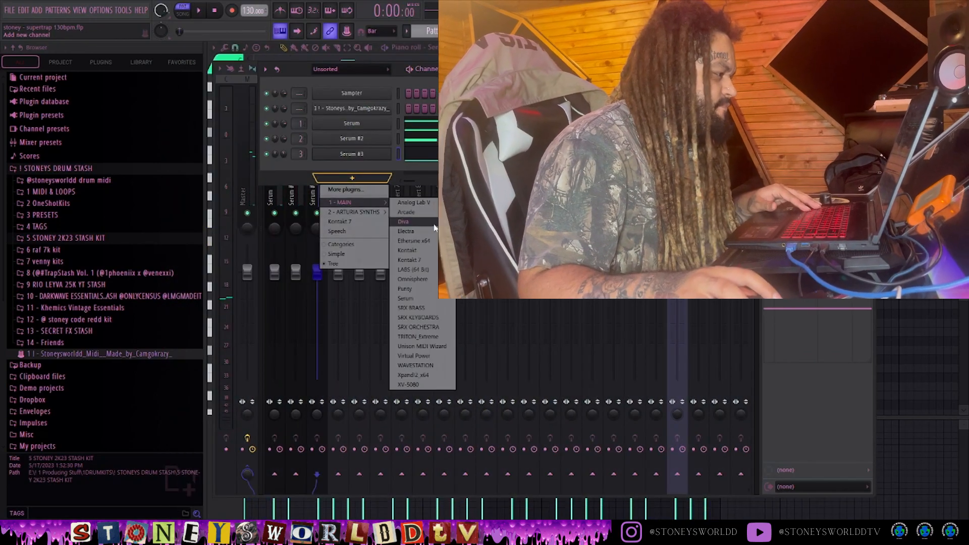
pyautogui.click(433, 223)
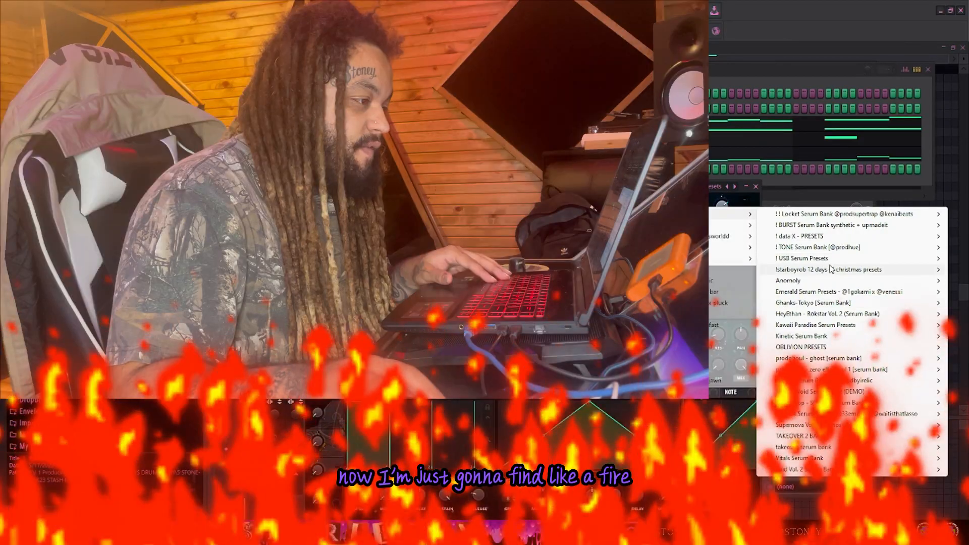
pyautogui.moveTo(787, 269)
pyautogui.click(698, 293)
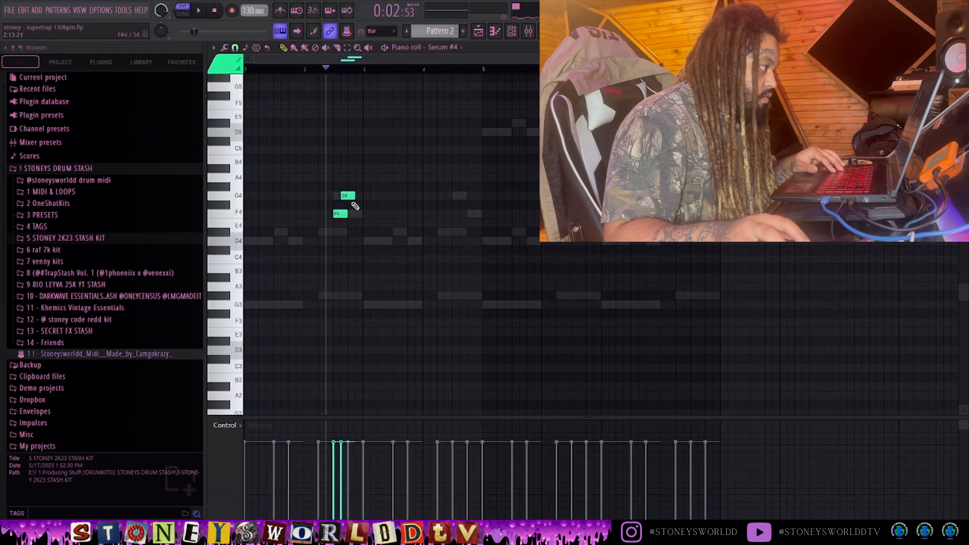
pyautogui.moveTo(352, 161); pyautogui.dragTo(351, 136)
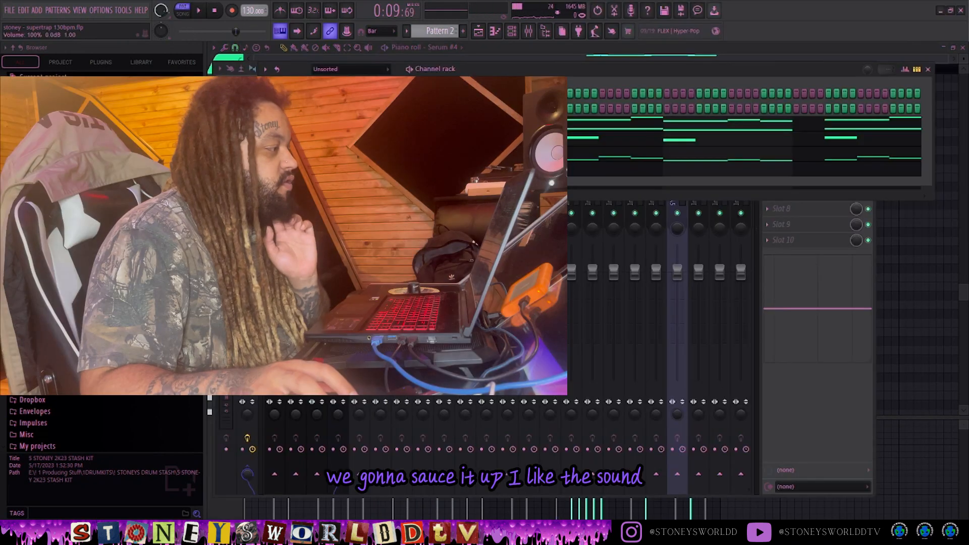
# Insert ShaperBox 3 in the first effect slot of Serum #4's mixer track and load the Stutter & Repeat preset Beat Repeat 2
pyautogui.click(766, 100)
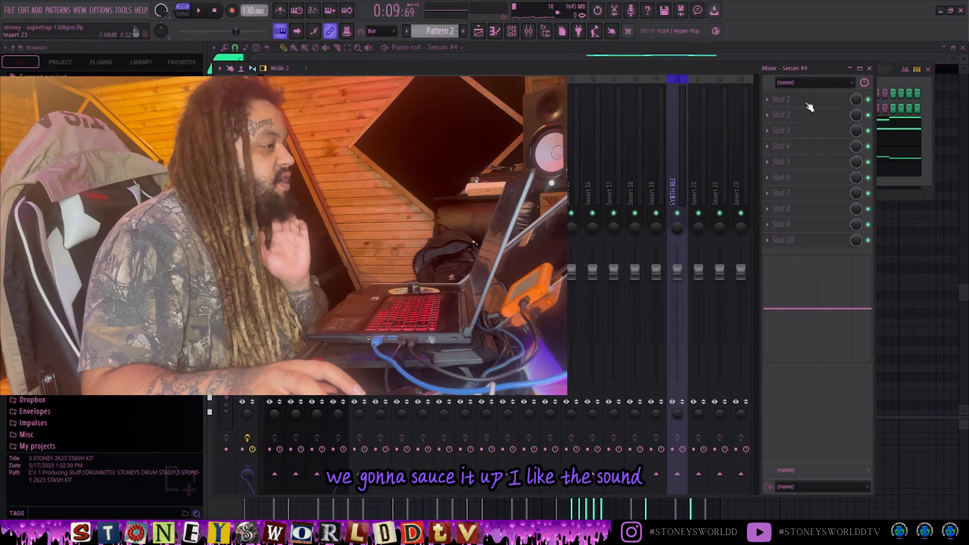
pyautogui.moveTo(869, 111)
pyautogui.moveTo(892, 134)
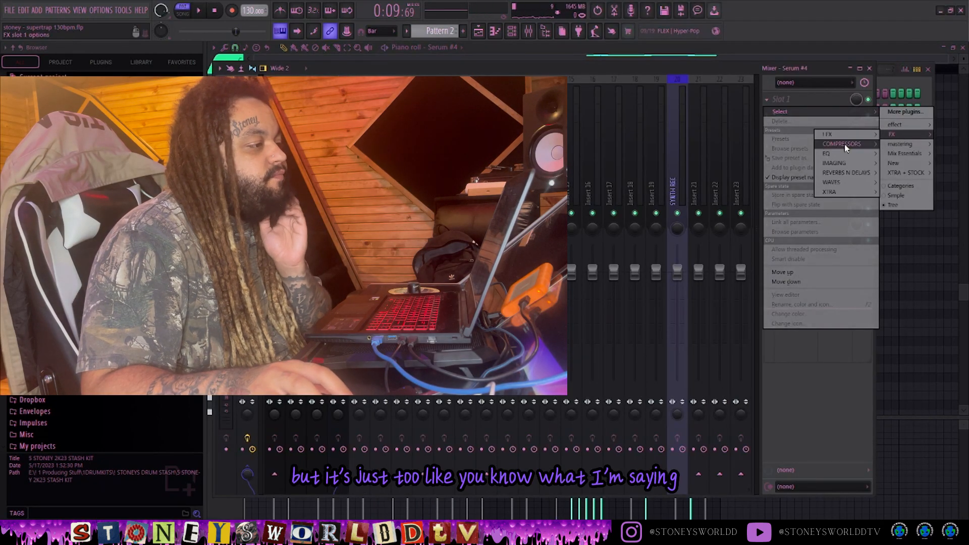
pyautogui.moveTo(832, 135)
pyautogui.click(788, 332)
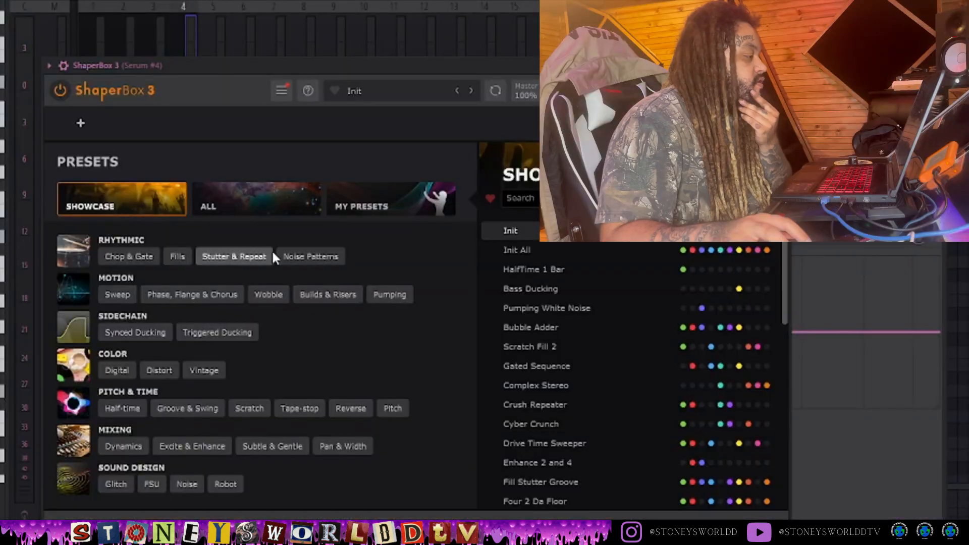
pyautogui.click(270, 255)
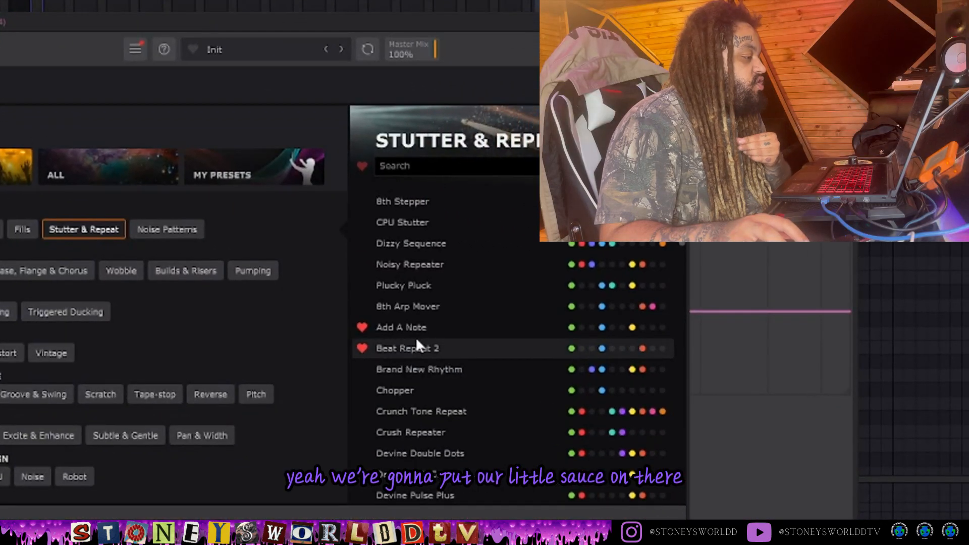
pyautogui.click(418, 338)
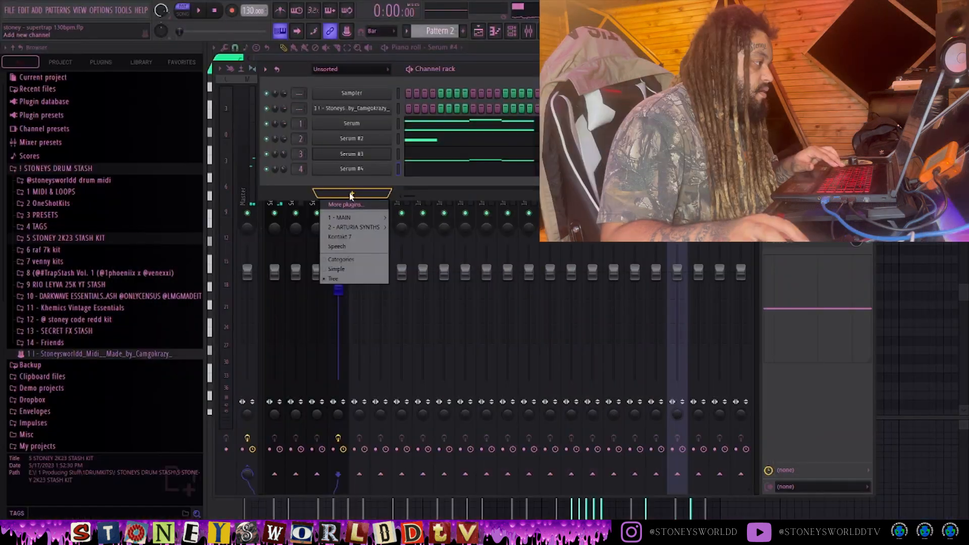
# Add a fifth Serum instrument and audition the bass - mayhem preset from the !starboyrob 12 days of christmas bank
pyautogui.moveTo(362, 222)
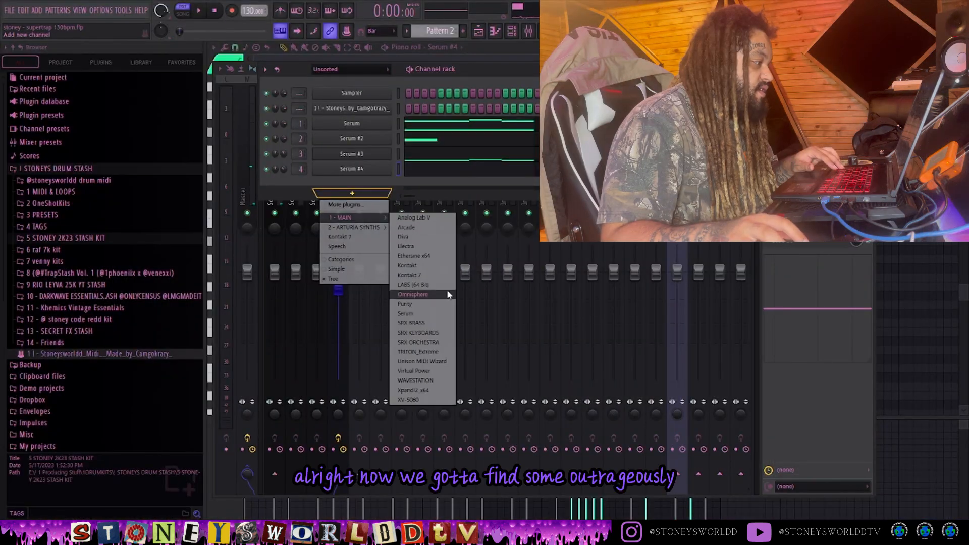
pyautogui.click(428, 313)
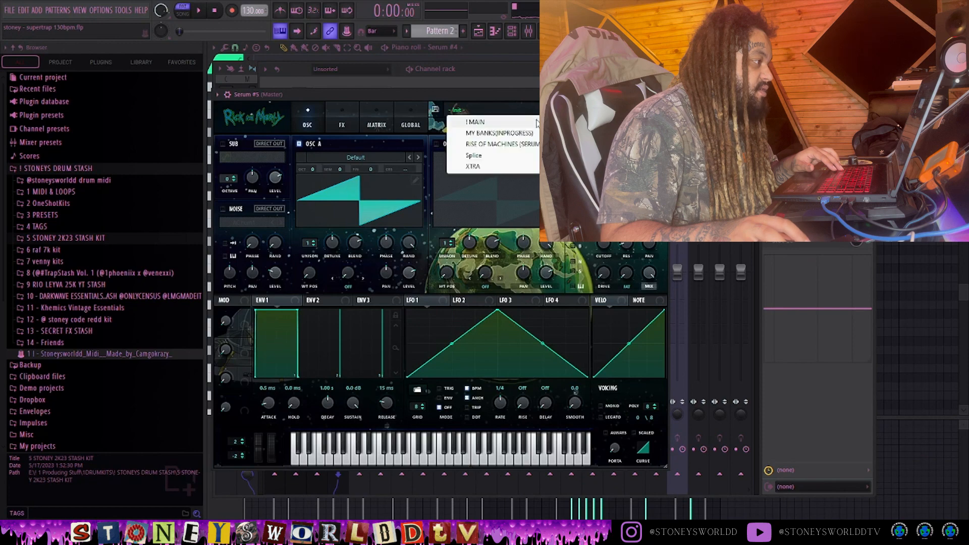
pyautogui.moveTo(536, 123)
pyautogui.moveTo(737, 177)
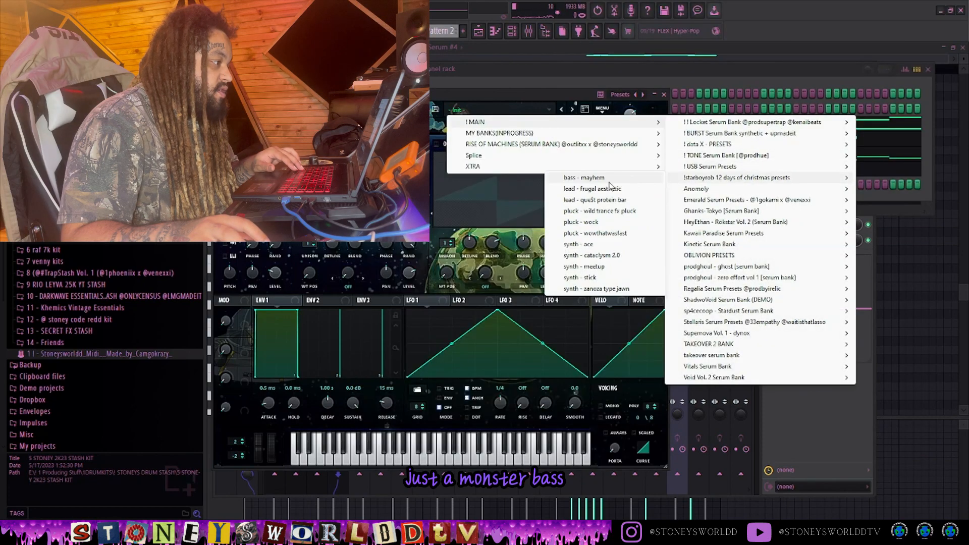
pyautogui.click(608, 181)
pyautogui.press('d')
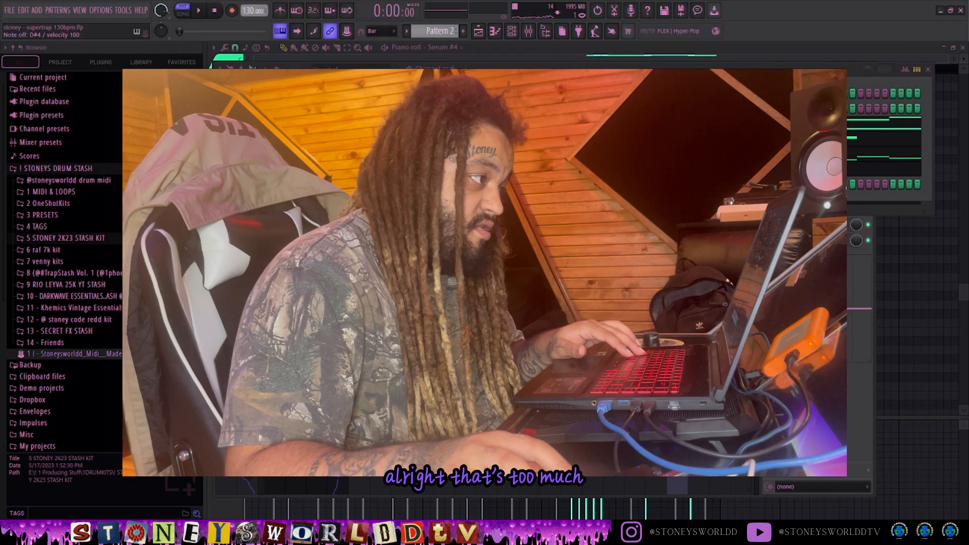
pyautogui.moveTo(537, 123)
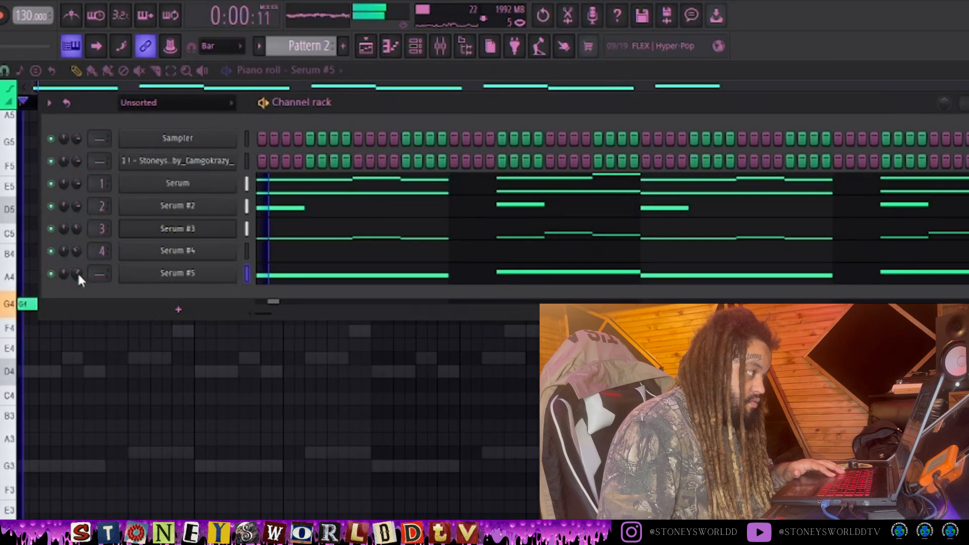
# Route Serum #5 to mixer track 5, play the pattern and lower that track's volume to 75%
pyautogui.press('space')
pyautogui.hotkey('ctrl', 'l')
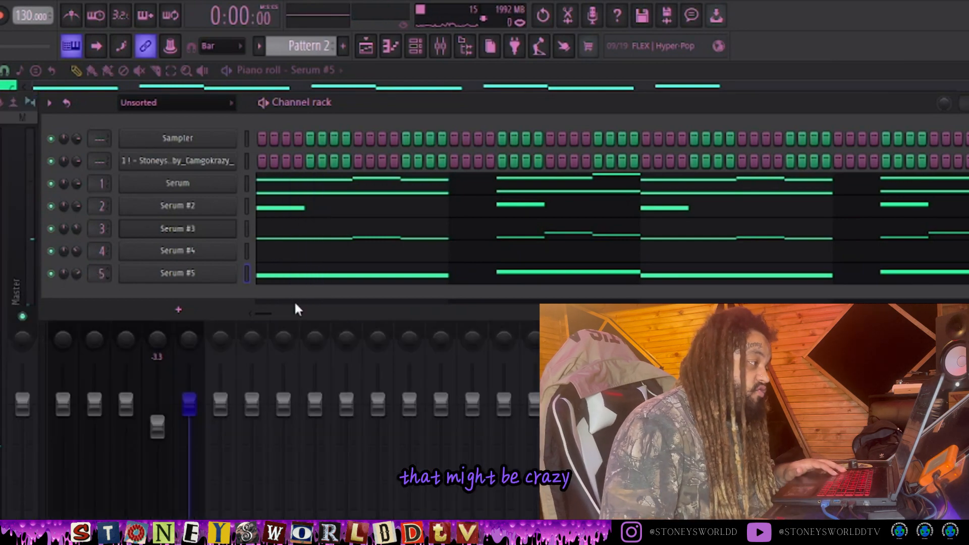
pyautogui.click(348, 279)
pyautogui.click(348, 279)
pyautogui.press('space')
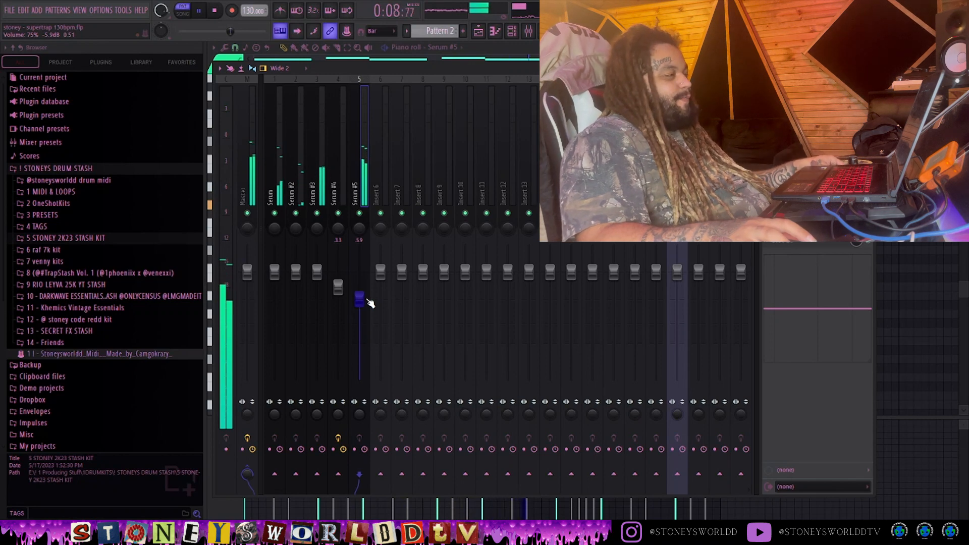
pyautogui.press('F6')
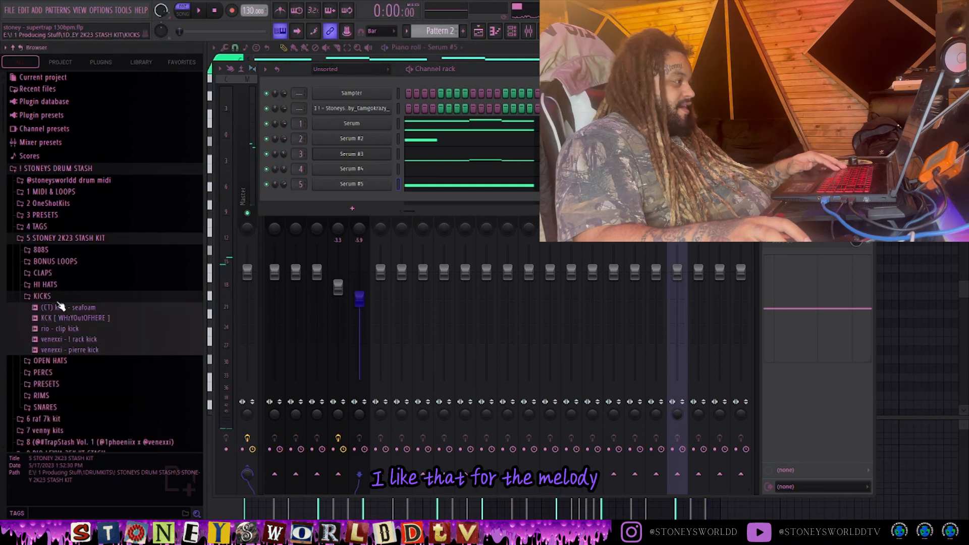
# Add the yeaty yeat snare from the stash kit's SNARES folder and place hits on steps 9, 21, 41 and 53
pyautogui.click(58, 297)
pyautogui.click(50, 354)
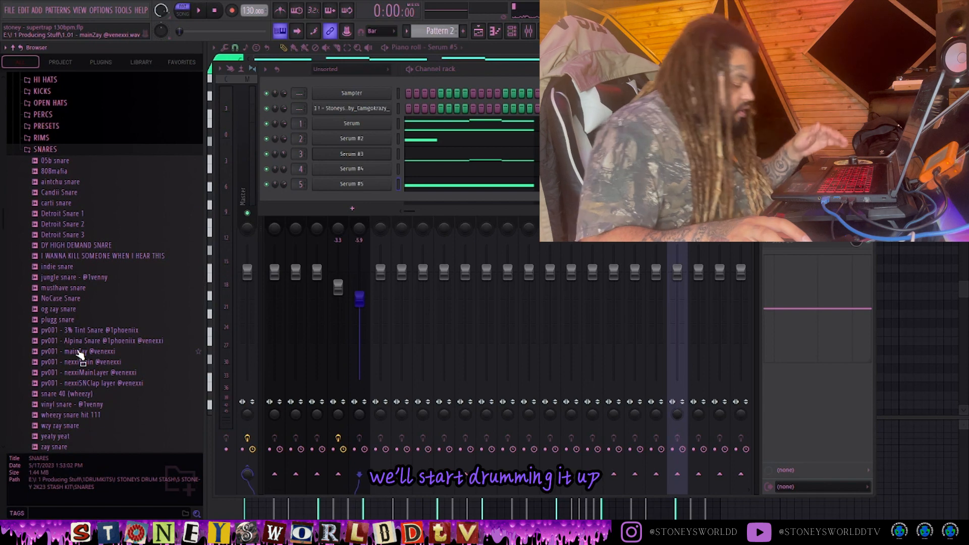
pyautogui.press('ctrl+super+Left')
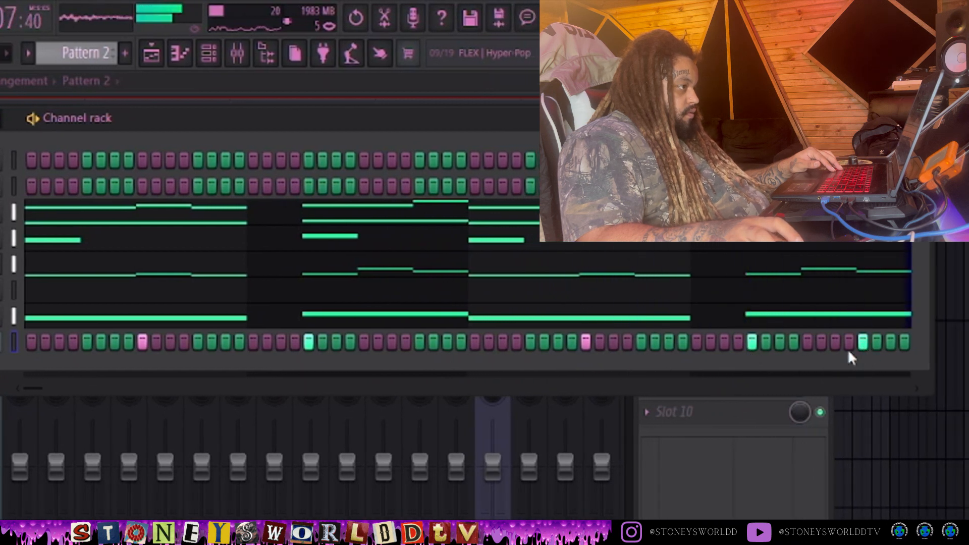
# Open the yeaty yeat snare in the piano roll and duplicate its four C5 hits into bars 5 to 8
pyautogui.rightClick(387, 195)
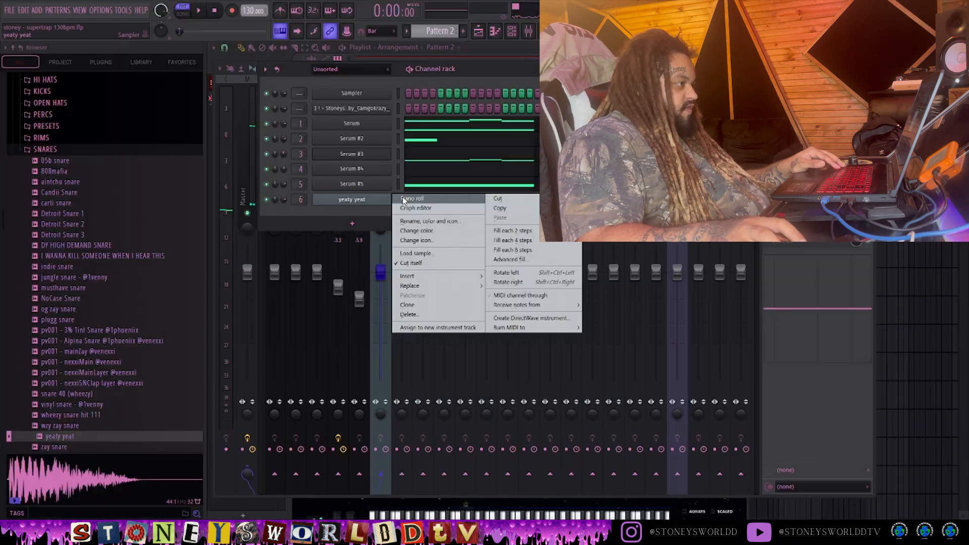
pyautogui.click(400, 198)
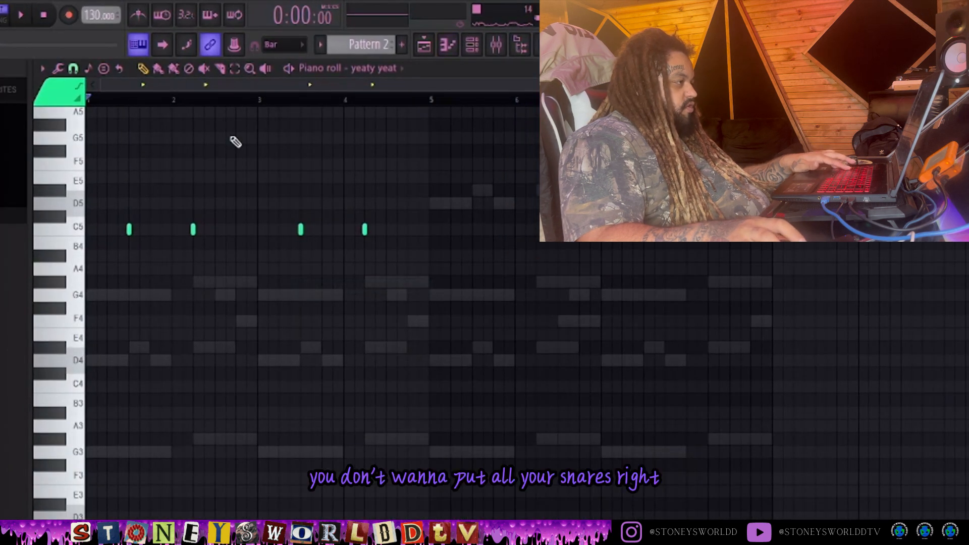
pyautogui.press('space')
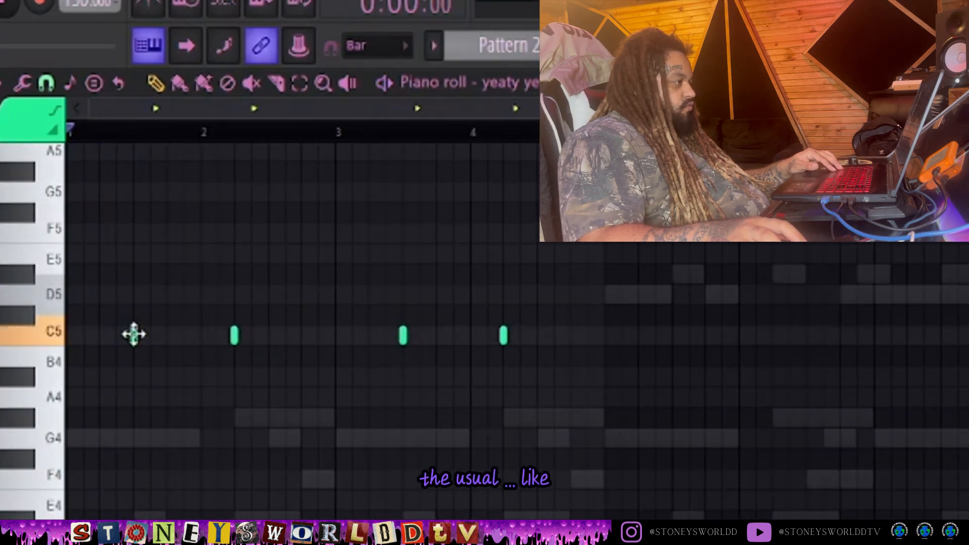
pyautogui.hotkey('ctrl', 'a')
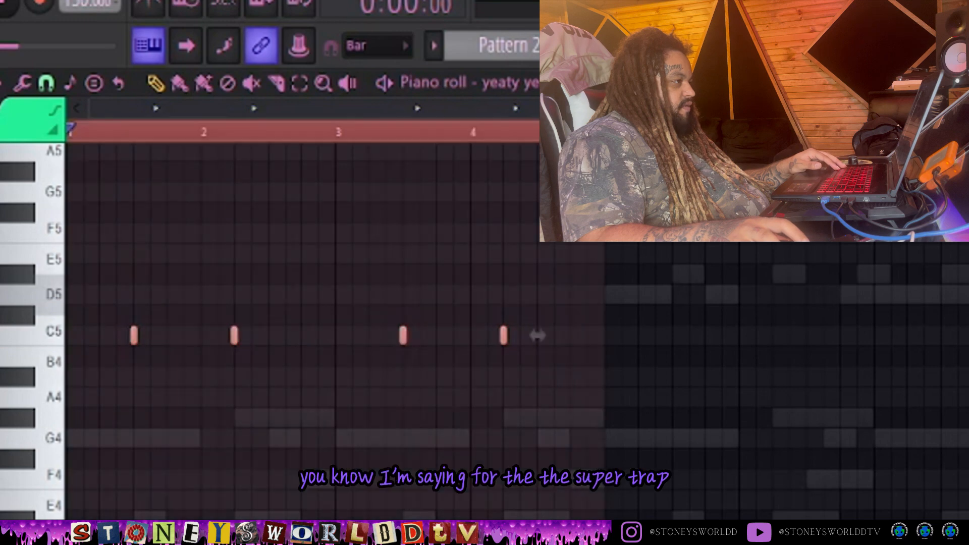
pyautogui.hotkey('ctrl', 'b')
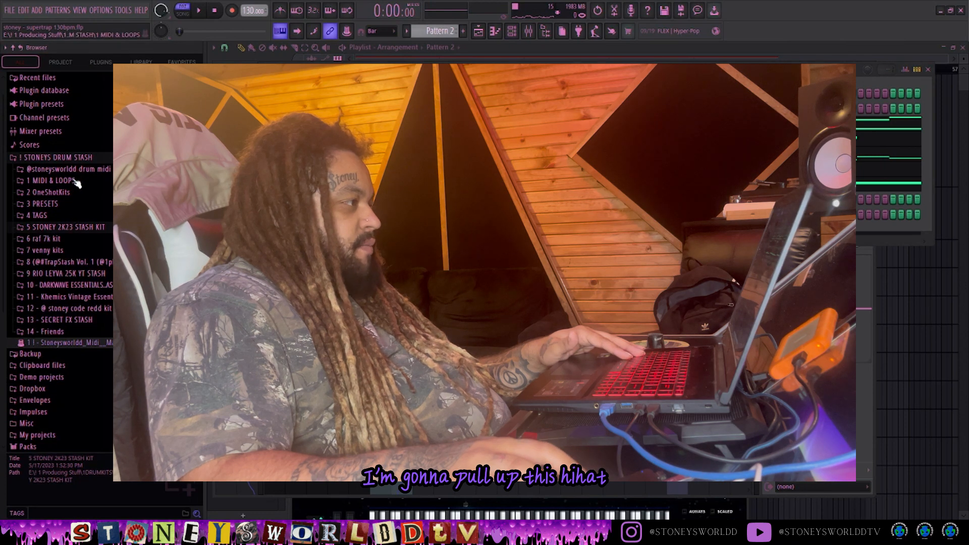
# Load the HAT - SUPER TRAP 1 MIDI from the 1 - STONEY MAIN MIDI folder onto the HI HAT_PYREX WHIPPA channel and view its notes
pyautogui.click(74, 181)
pyautogui.click(74, 181)
pyautogui.click(81, 170)
pyautogui.click(76, 181)
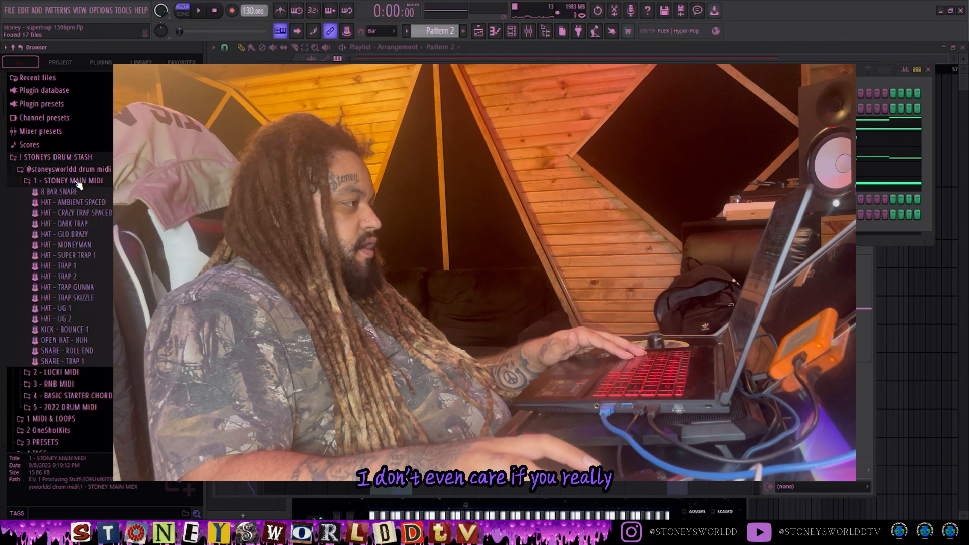
pyautogui.moveTo(89, 256); pyautogui.dragTo(363, 171)
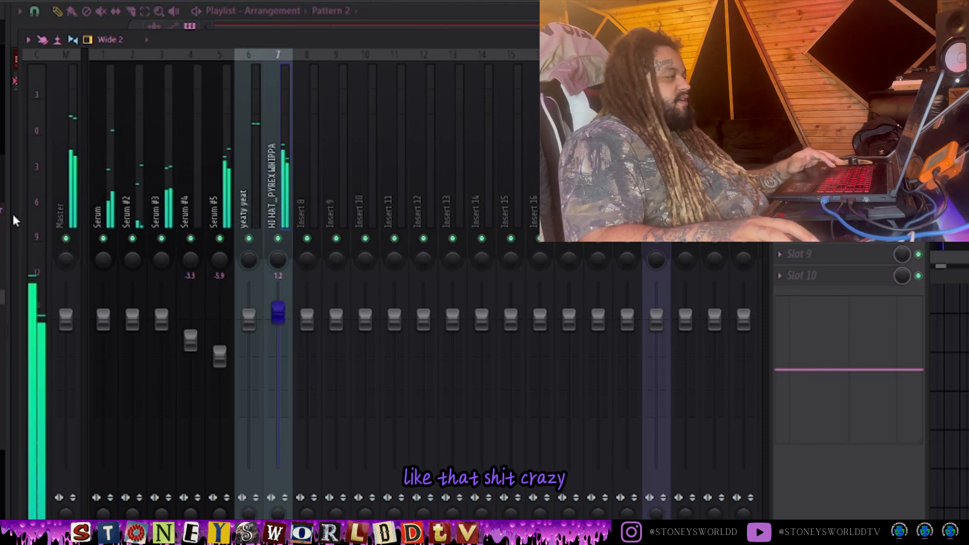
pyautogui.press('F6')
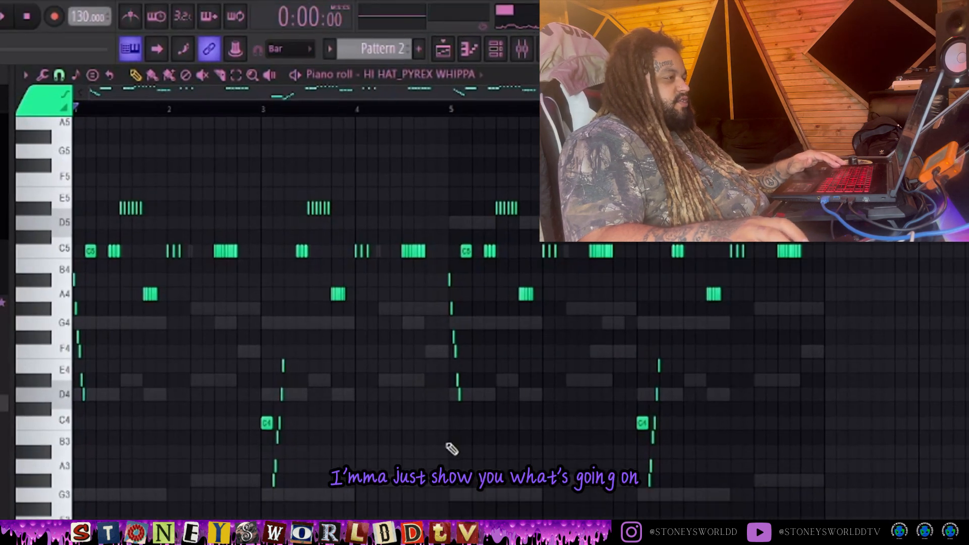
pyautogui.scroll(3, 451, 449)
pyautogui.scroll(-5, 303, 303)
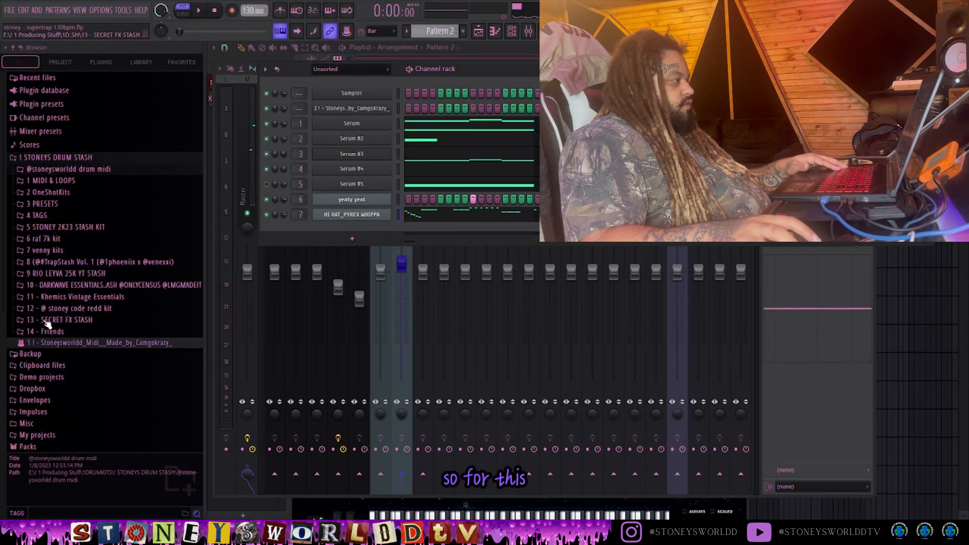
# Add SE3 Simple 808 28 from the PXS Global SuperTrap Essentials V3 kit and repeat its two G5 notes every two bars
pyautogui.scroll(-4, 87, 303)
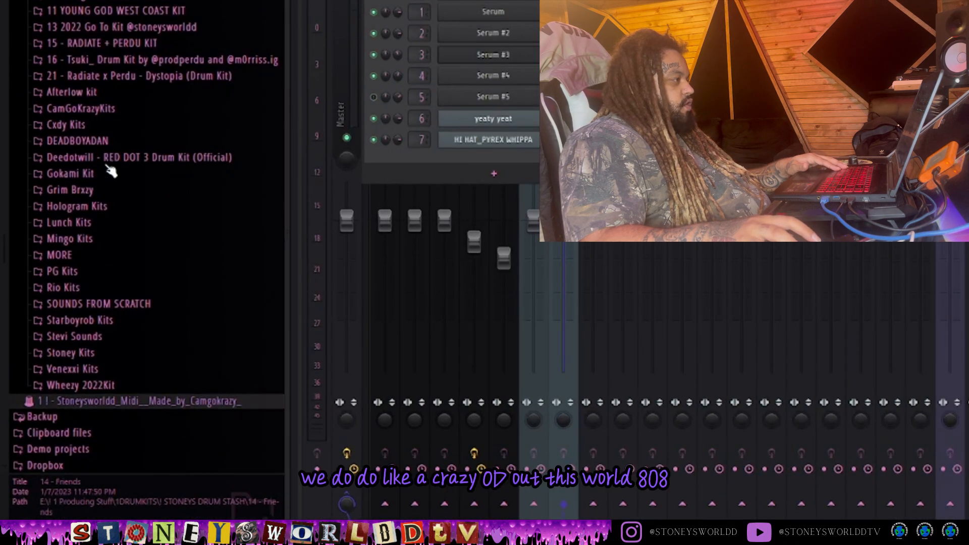
pyautogui.click(78, 192)
pyautogui.click(164, 150)
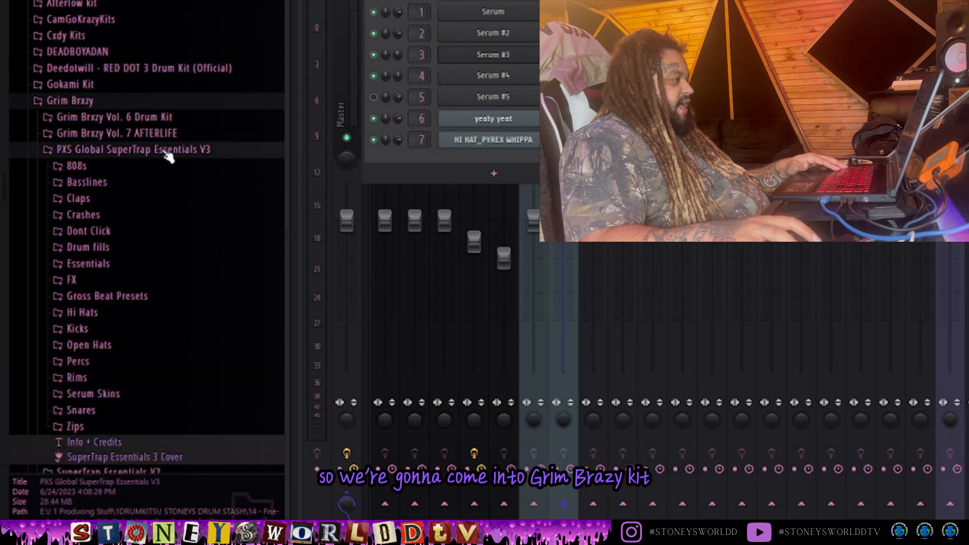
pyautogui.click(107, 168)
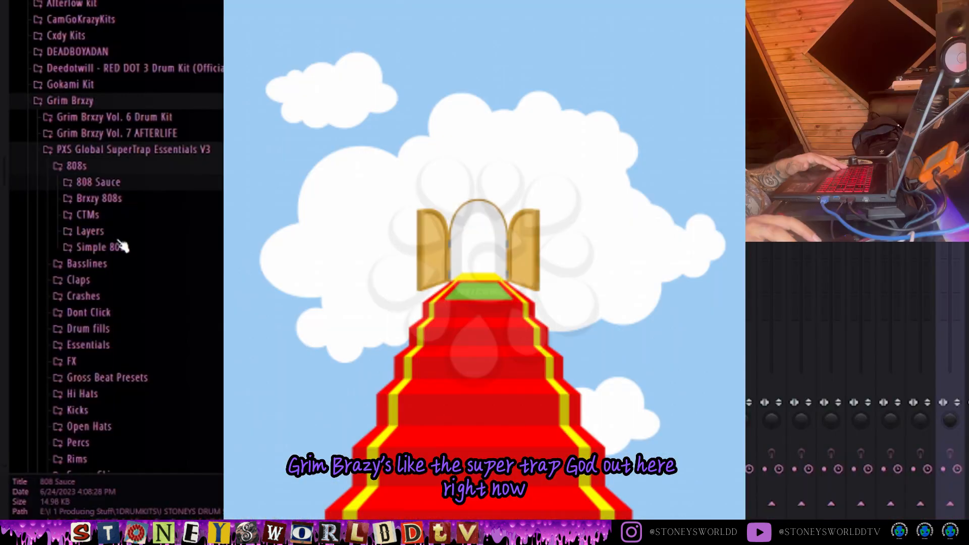
pyautogui.click(121, 246)
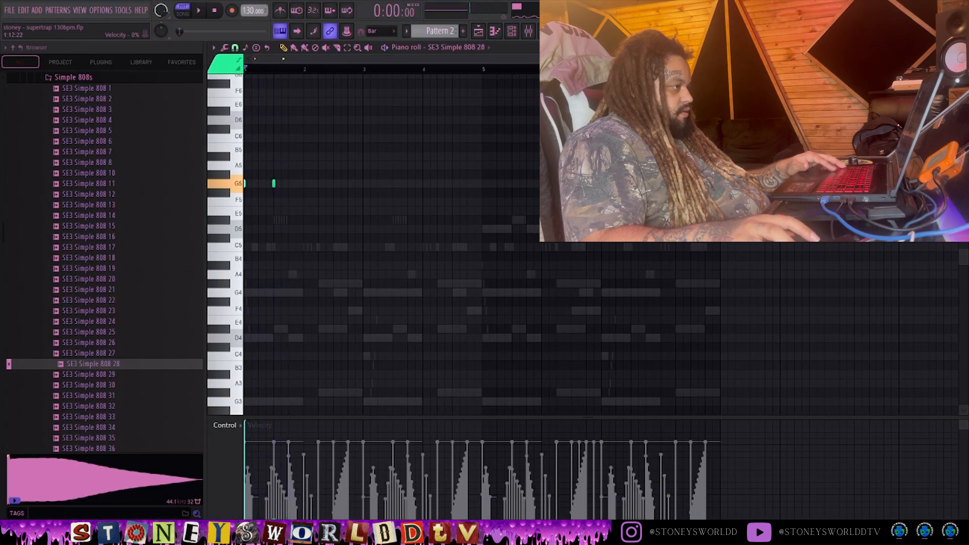
pyautogui.hotkey('ctrl', 'b')
pyautogui.hotkey('ctrl', 'b')
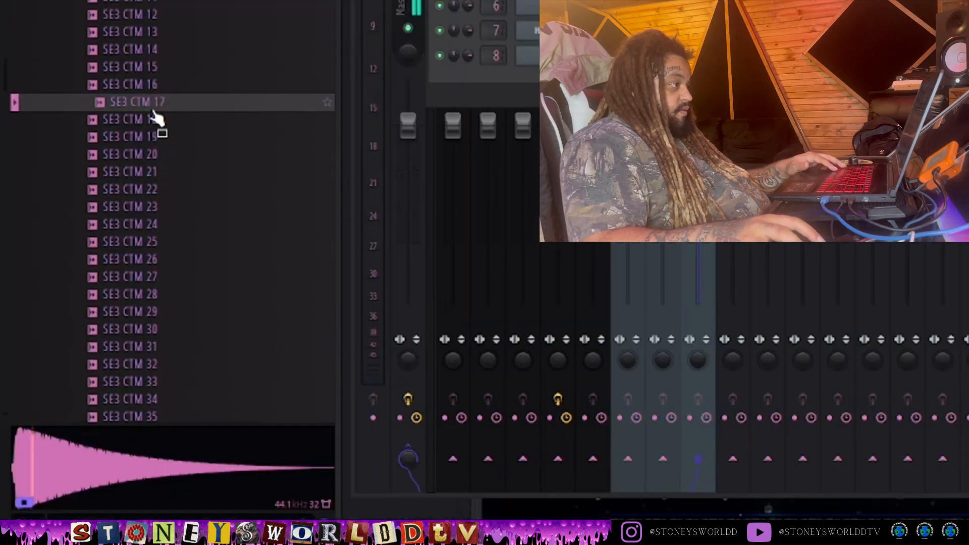
# Add SE3 CTM 17 with repeating G5 and G#5 notes, and swap the channel 8 sample for SE3 Brxzy 808 12
pyautogui.moveTo(162, 119); pyautogui.dragTo(237, 293)
pyautogui.press('b')
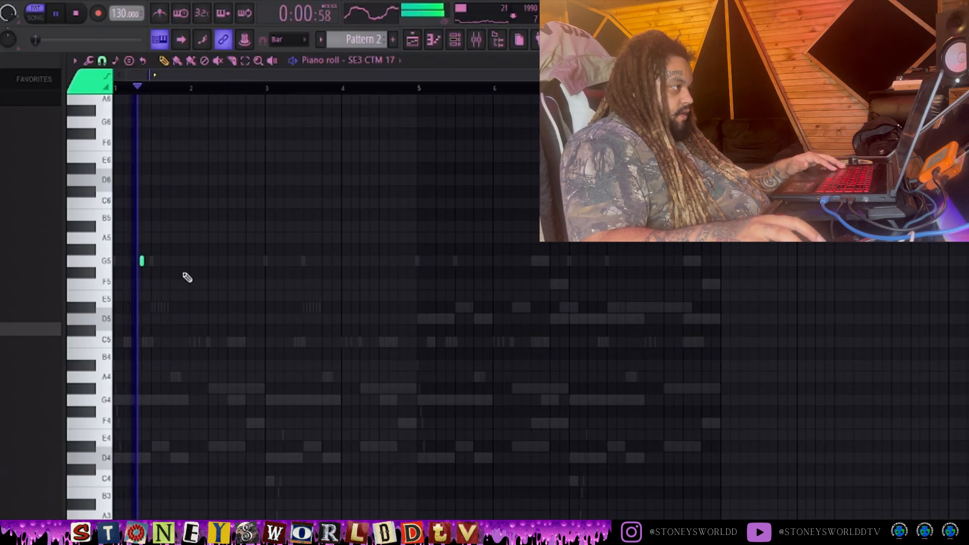
pyautogui.press('b')
pyautogui.press('h')
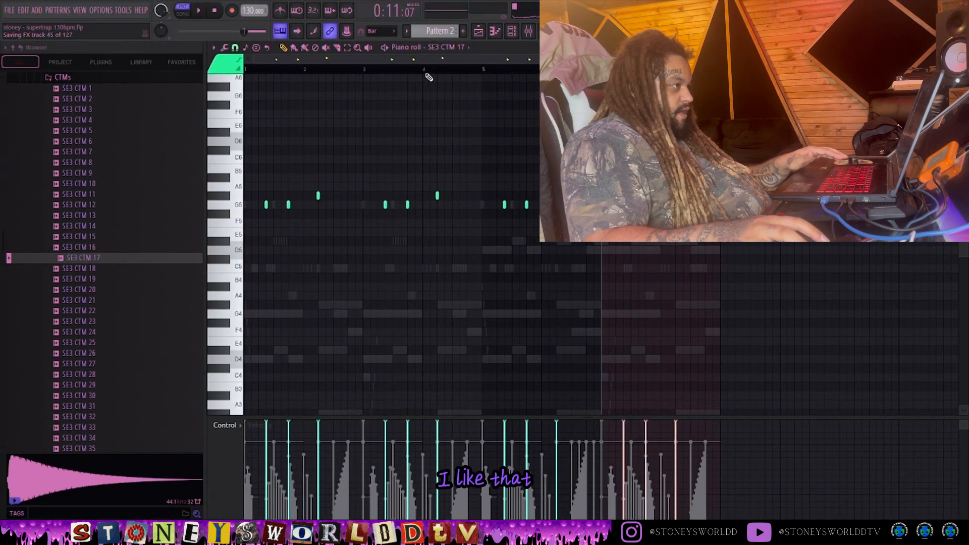
pyautogui.moveTo(84, 205); pyautogui.dragTo(249, 225)
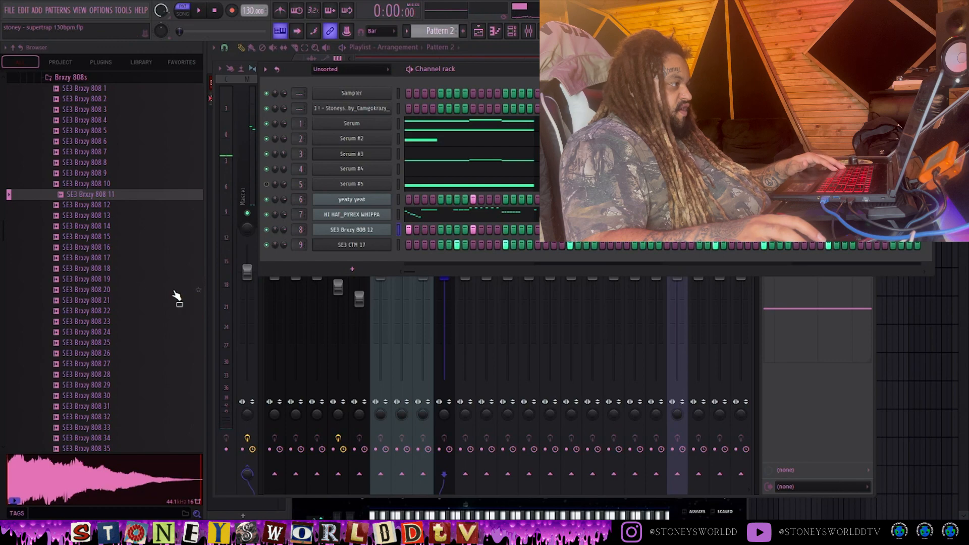
# Audition the SE3 Brxzy 808 samples from 19 to 26 for an additional low 808
pyautogui.click(114, 279)
pyautogui.click(108, 289)
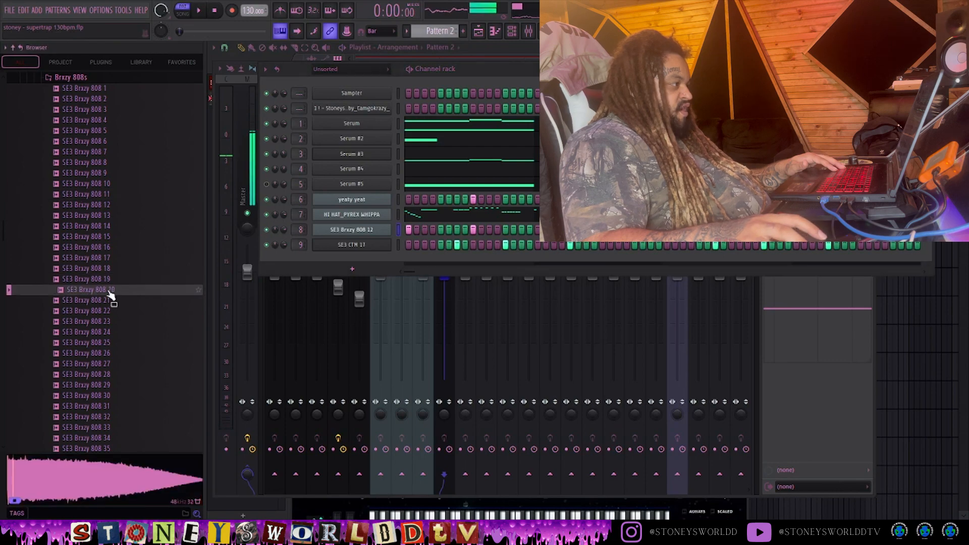
pyautogui.click(108, 299)
pyautogui.click(216, 11)
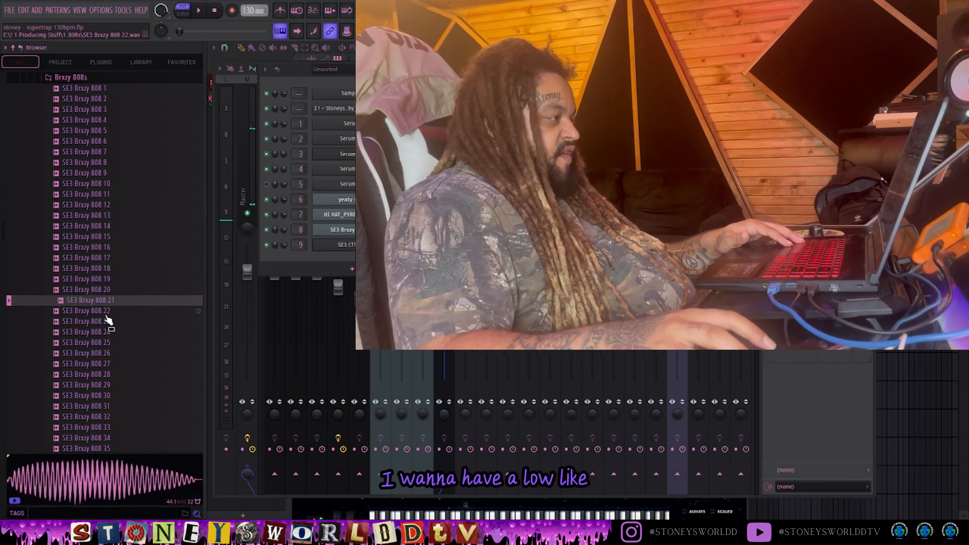
pyautogui.click(106, 323)
pyautogui.click(103, 335)
pyautogui.click(115, 344)
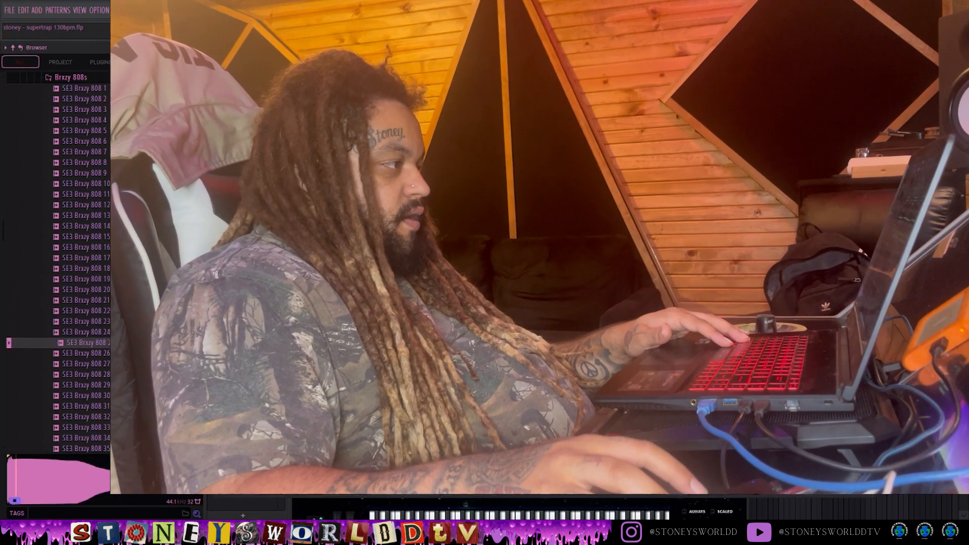
pyautogui.click(114, 355)
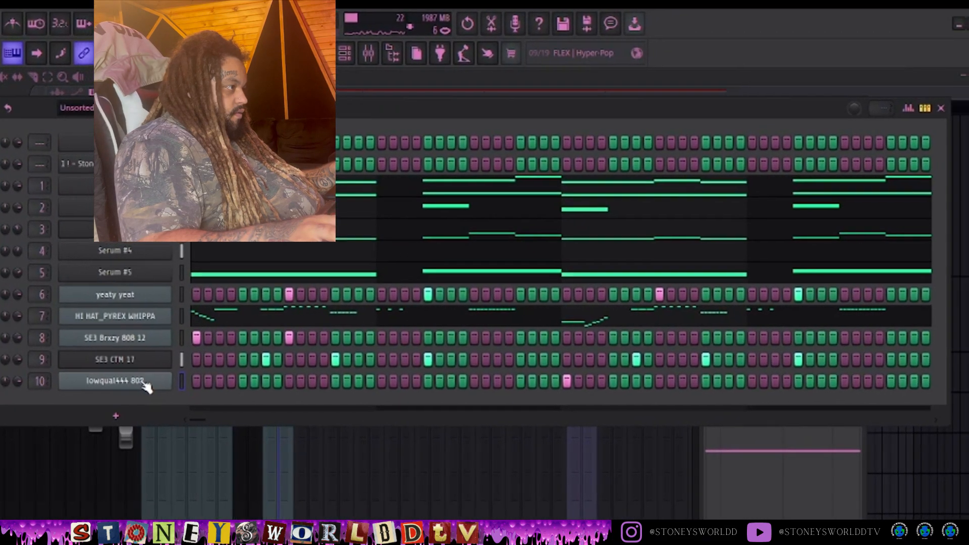
# Open the lowqual444 808 channel in the piano roll and add 808 fill notes near the end of bar 8
pyautogui.rightClick(171, 385)
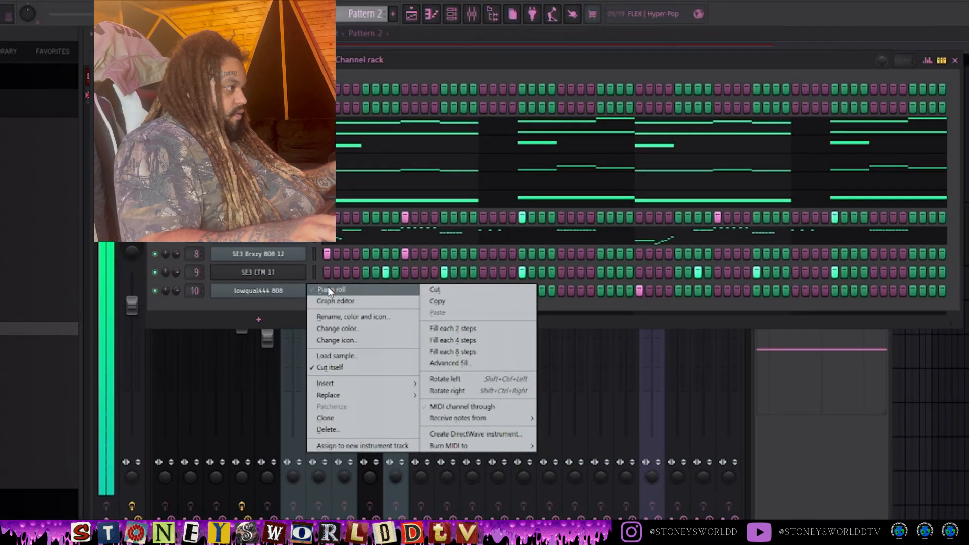
pyautogui.click(329, 290)
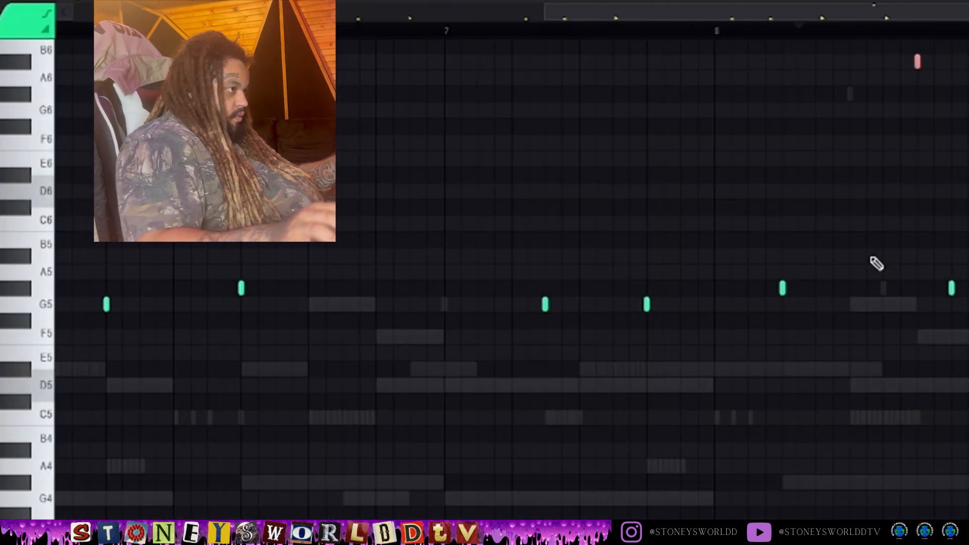
pyautogui.click(851, 207)
# Add the OpenHat Danger sample as a new channel and place hits on steps 1 and 7
pyautogui.moveTo(75, 372); pyautogui.dragTo(334, 287)
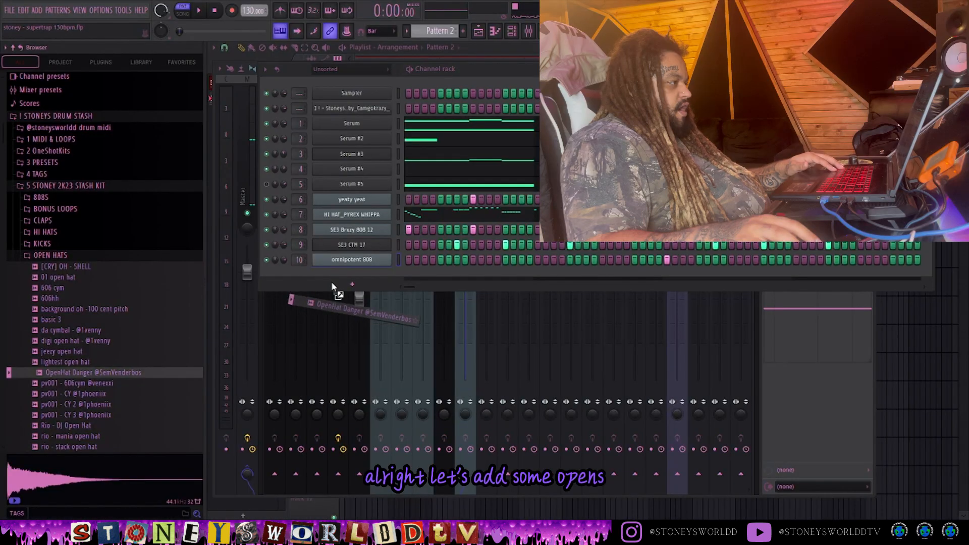
pyautogui.click(411, 276)
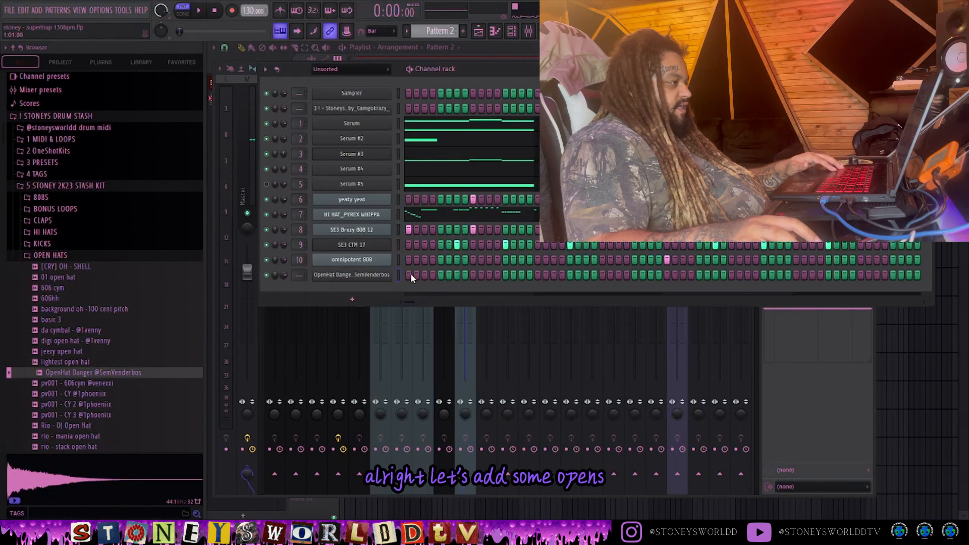
pyautogui.click(722, 371)
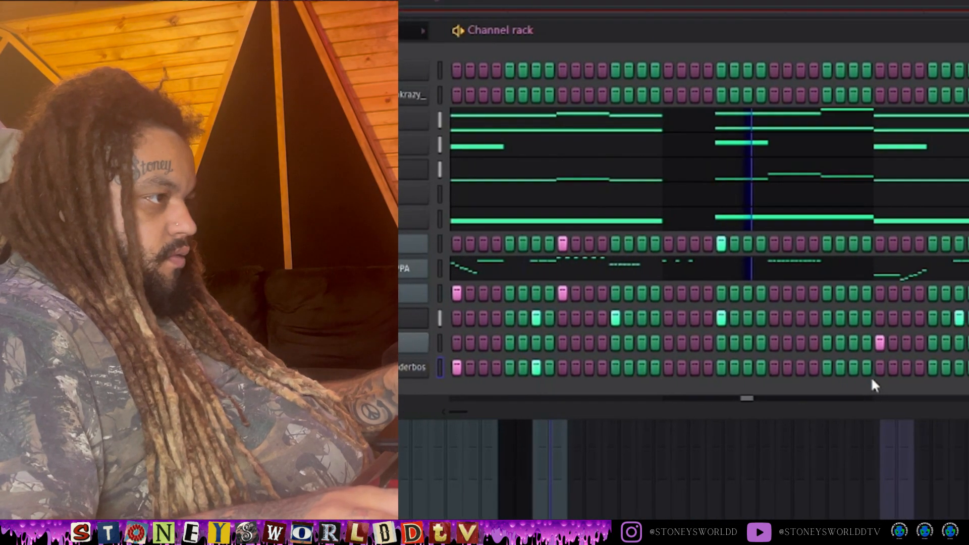
# Open the OpenHat Danger channel in the piano roll and duplicate the hits of bars 1 to 4 into bars 5 to 8
pyautogui.rightClick(611, 380)
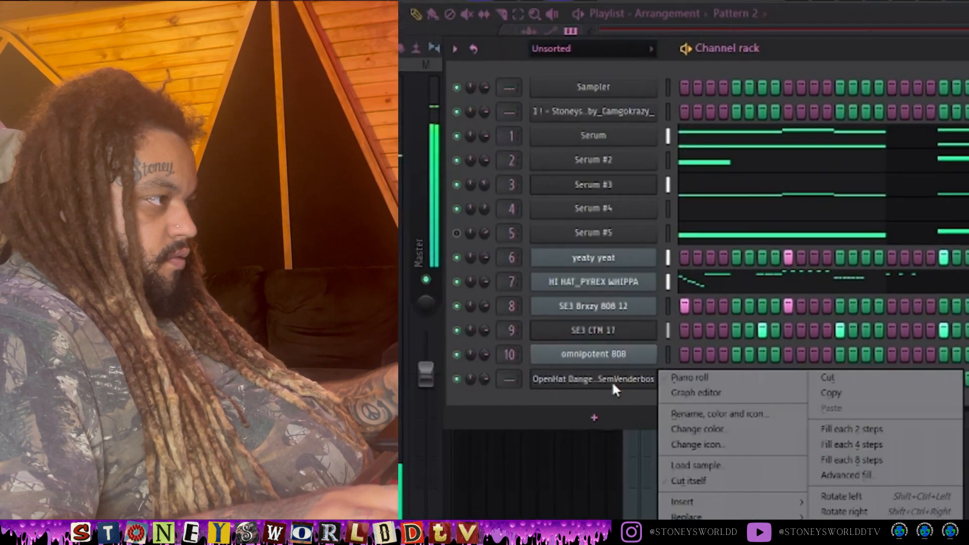
pyautogui.click(691, 379)
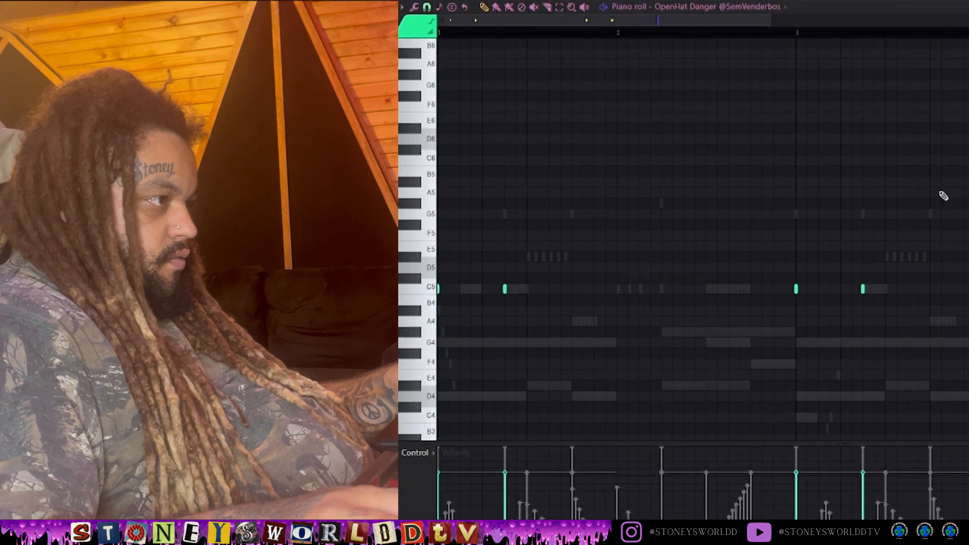
pyautogui.scroll(-4, 951, 202)
pyautogui.press('space')
pyautogui.moveTo(757, 34); pyautogui.dragTo(438, 34)
pyautogui.hotkey('ctrl', 'b')
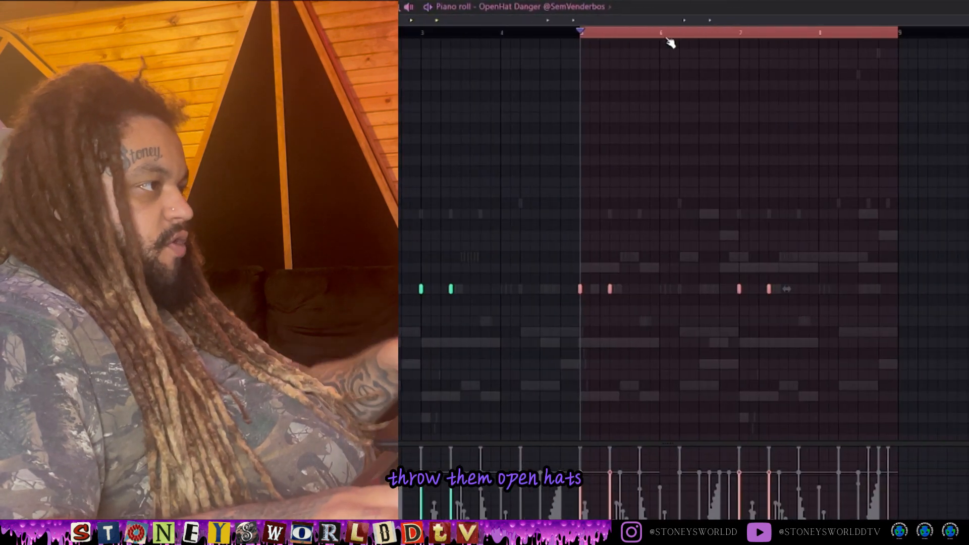
pyautogui.click(724, 43)
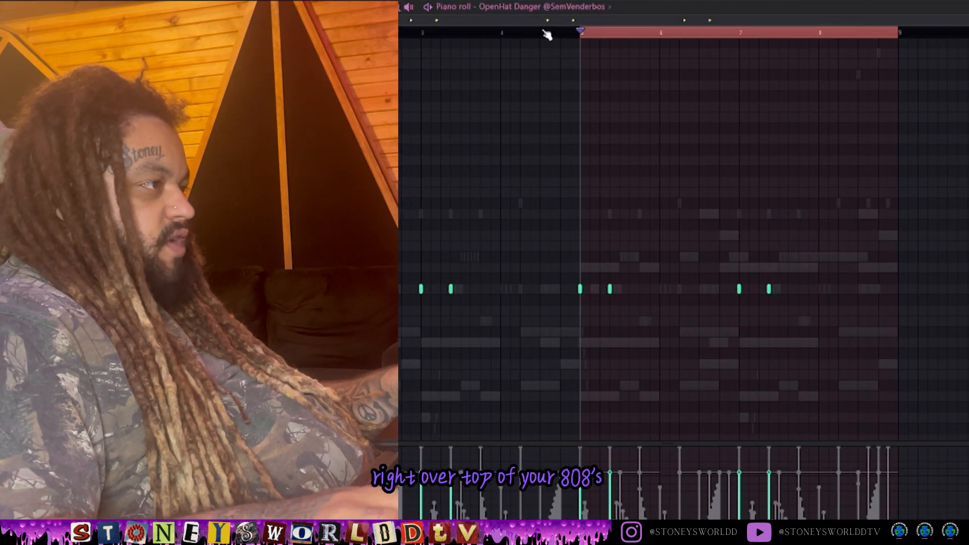
pyautogui.click(541, 31)
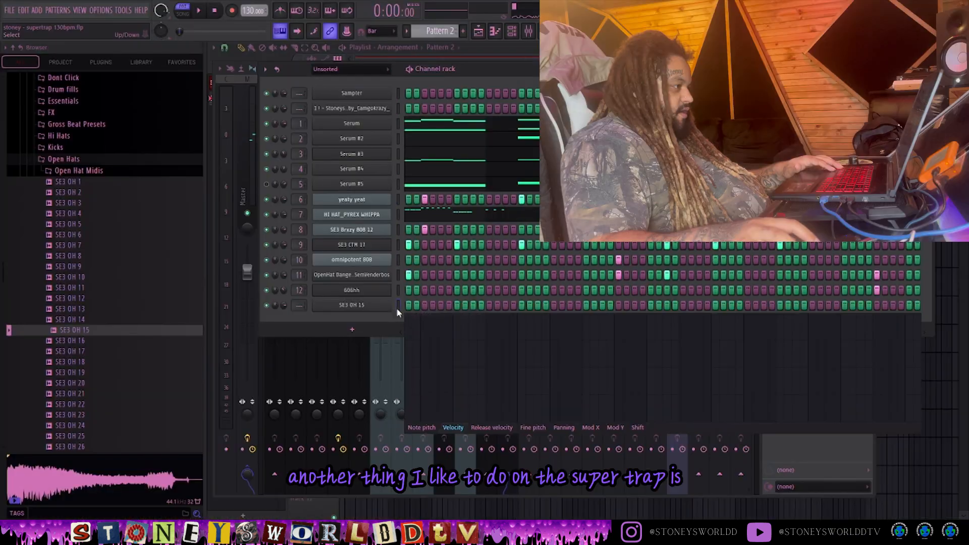
# Open the new open-hat channel in the piano roll, using SE3 OH 25 as its sample, and place a C4 hit in bar 4
pyautogui.rightClick(392, 304)
pyautogui.click(440, 310)
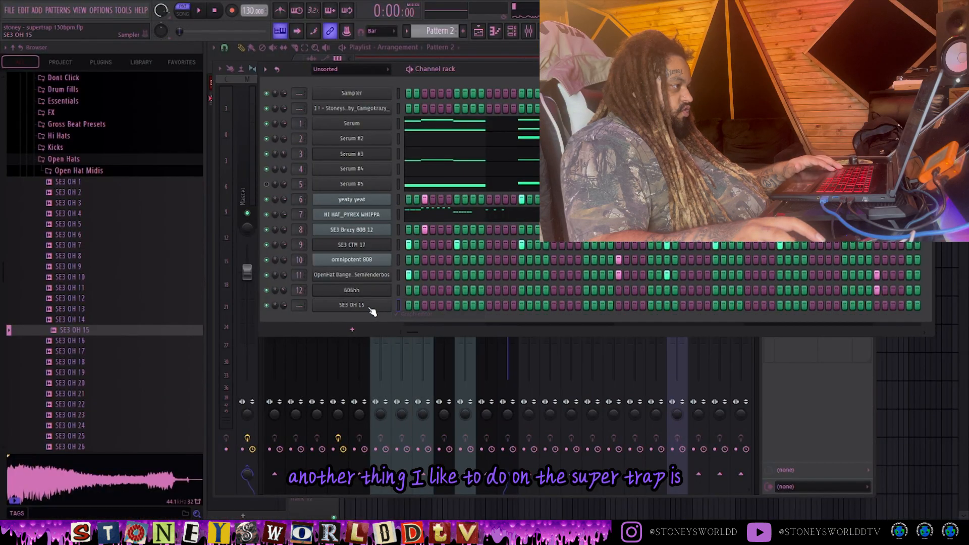
pyautogui.rightClick(391, 304)
pyautogui.click(412, 304)
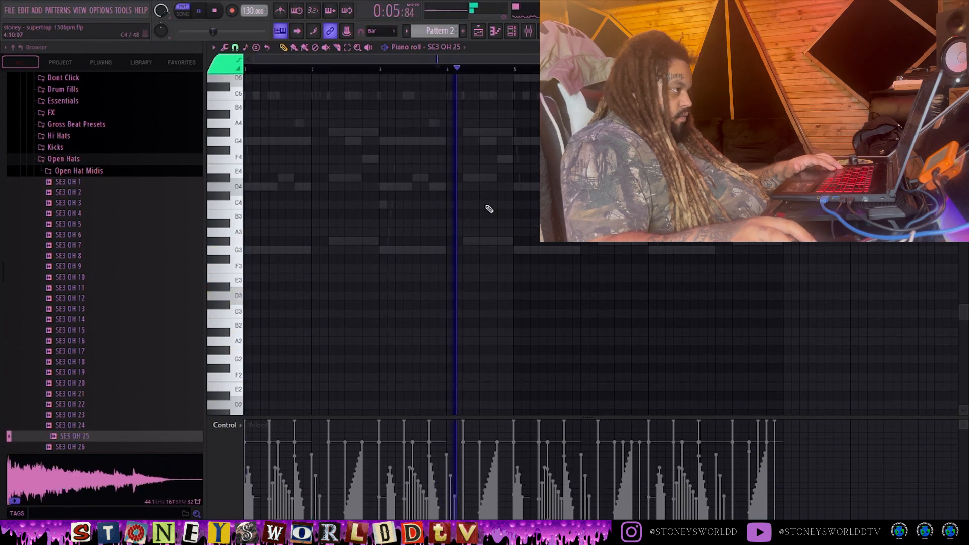
pyautogui.click(486, 206)
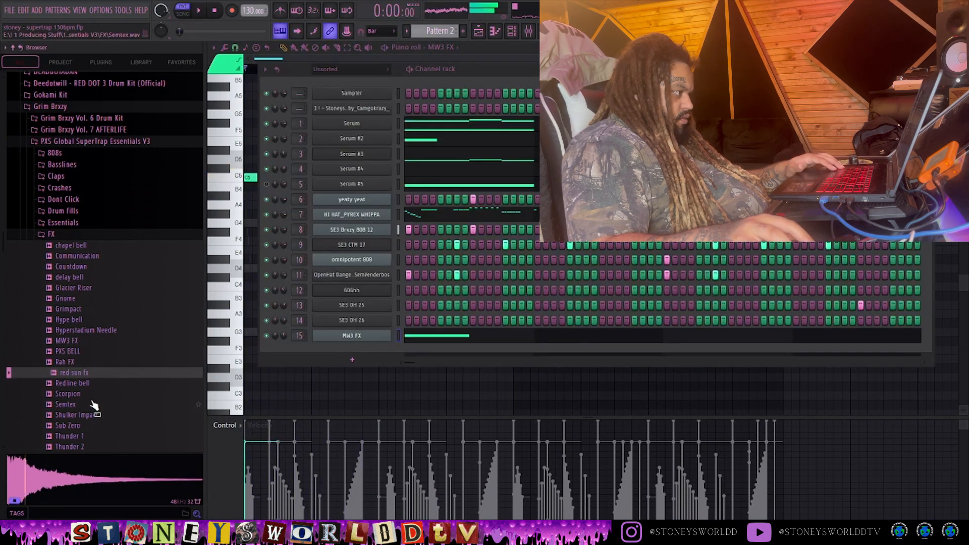
# Audition the Semtex sample from the FX folder, add it as a new channel and play the beat
pyautogui.click(92, 404)
pyautogui.click(99, 407)
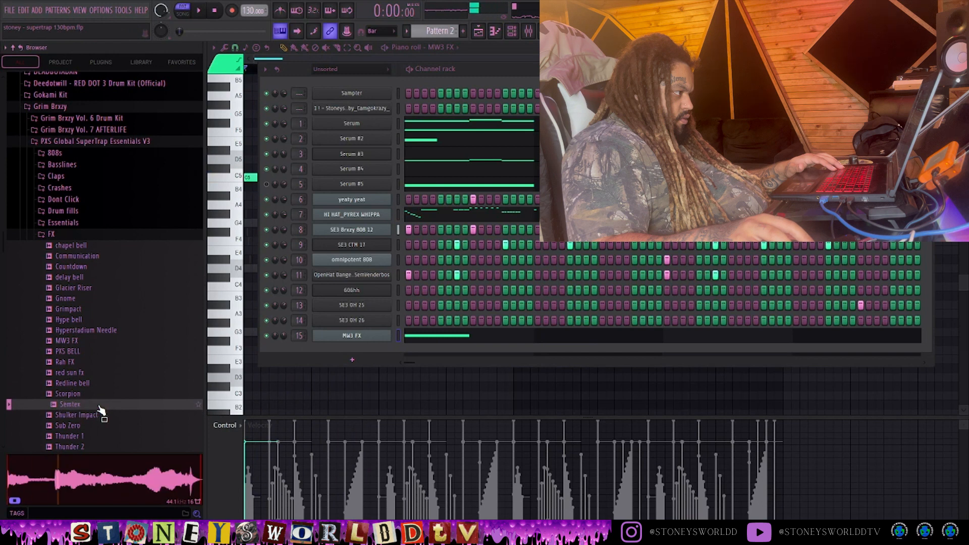
pyautogui.moveTo(236, 397); pyautogui.dragTo(364, 368)
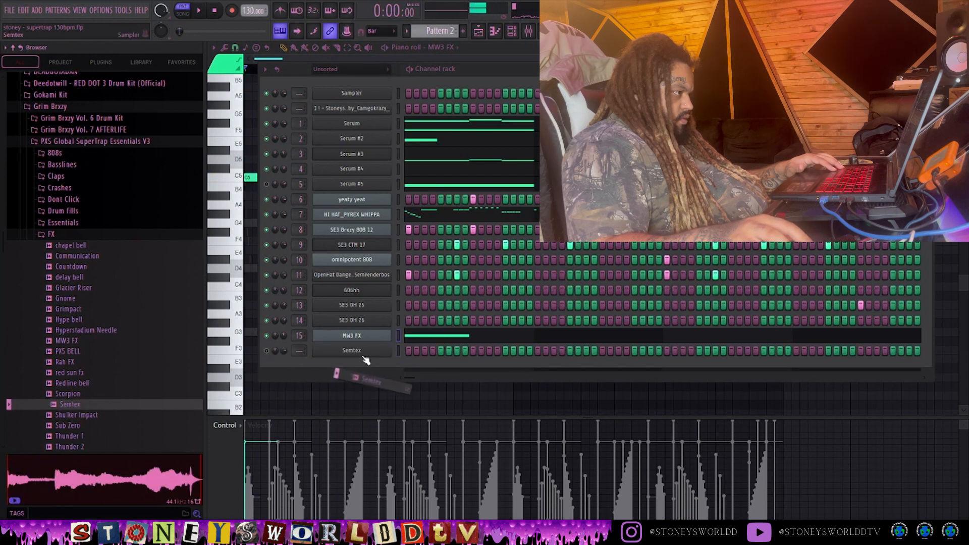
pyautogui.press('space')
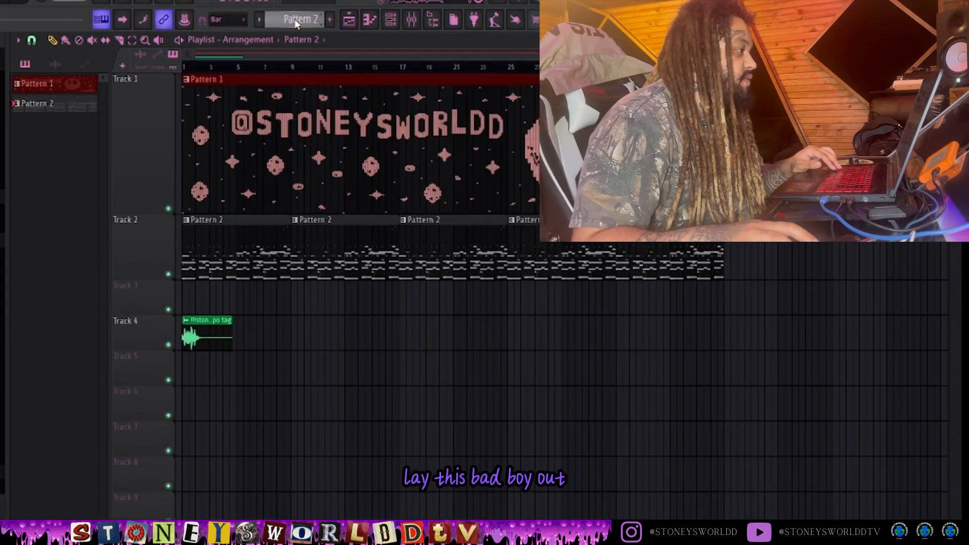
# Split Pattern 2 by channel into separate patterns and check the channel rack
pyautogui.click(440, 31)
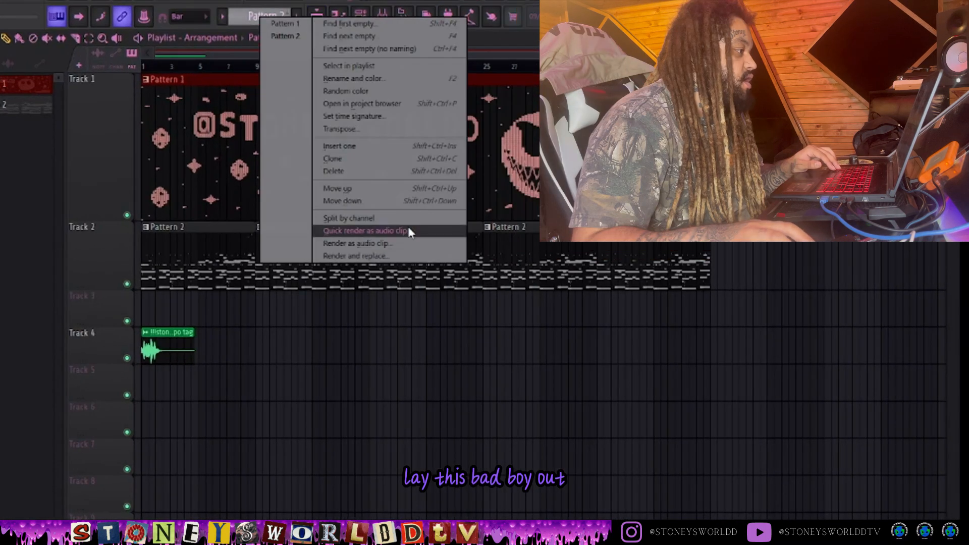
pyautogui.click(411, 222)
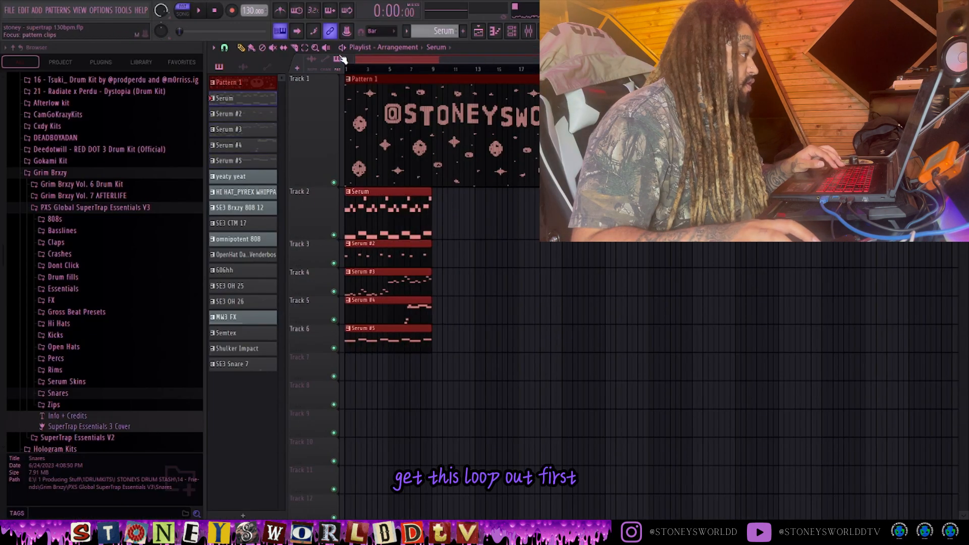
pyautogui.click(512, 32)
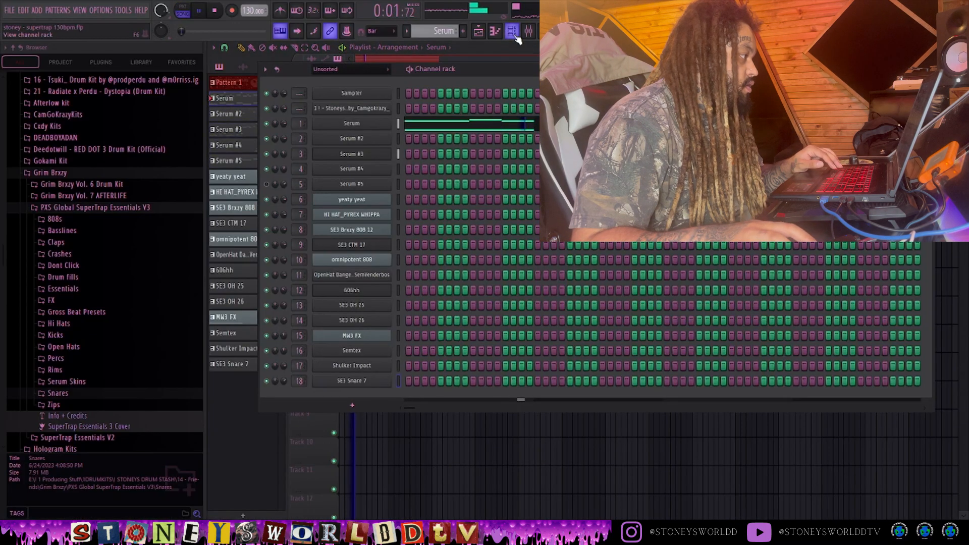
pyautogui.press('F6')
# Duplicate the Serum clips of bars 1 to 8 into bars 9 to 16 and remove the Serum #5 copy
pyautogui.press('space')
pyautogui.hotkey('ctrl', 'b')
pyautogui.rightClick(323, 429)
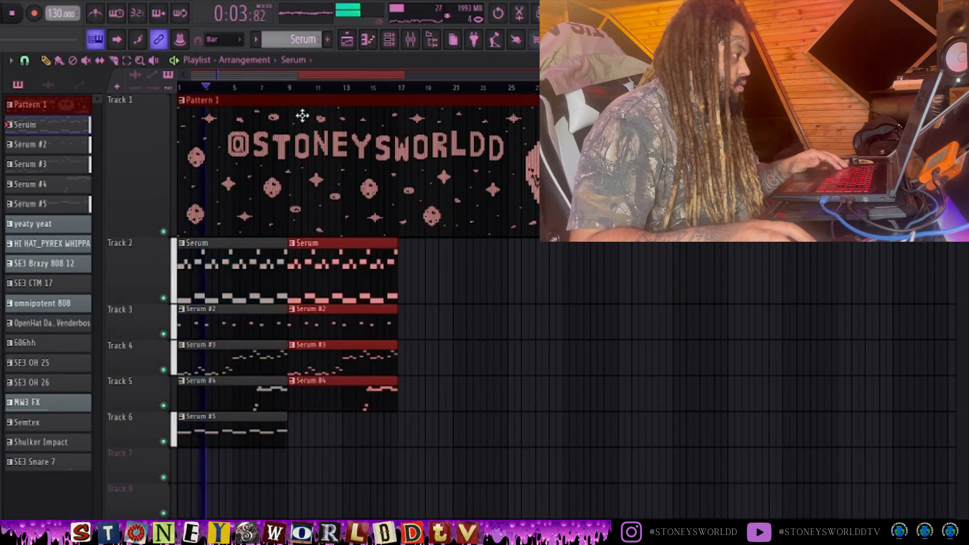
# Place a separate copy of each Serum clip, #1 to #5, at bars 21, 33, 45, 57 and 69 of the playlist
pyautogui.moveTo(282, 247); pyautogui.dragTo(186, 442)
pyautogui.moveTo(186, 444); pyautogui.dragTo(462, 443)
pyautogui.moveTo(478, 338); pyautogui.dragTo(816, 361)
pyautogui.scroll(-1, 807, 373)
pyautogui.moveTo(772, 383); pyautogui.dragTo(911, 383)
pyautogui.moveTo(787, 429); pyautogui.dragTo(911, 429)
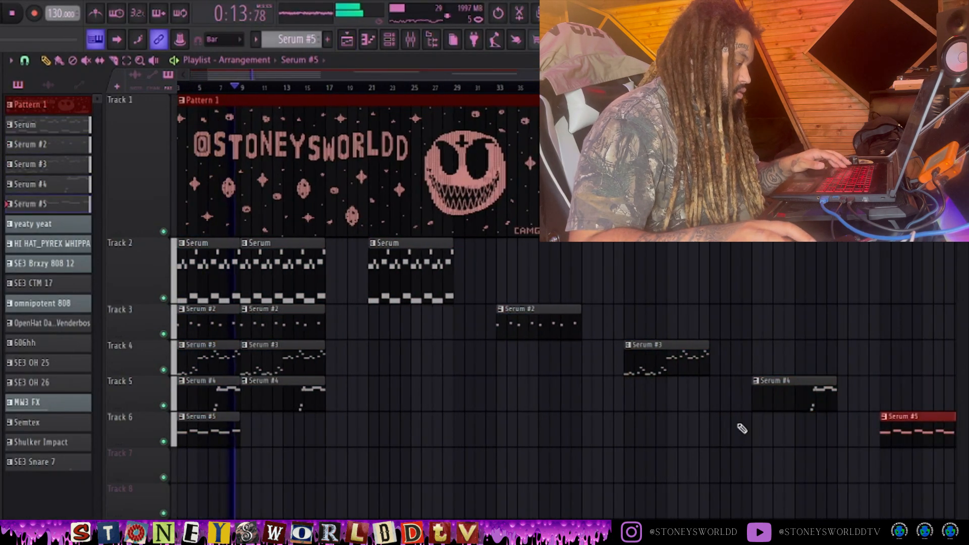
# Stop playback and export the arranged loop with its separate Serum parts as a Wave file
pyautogui.press('space')
pyautogui.click(9, 10)
pyautogui.moveTo(65, 118)
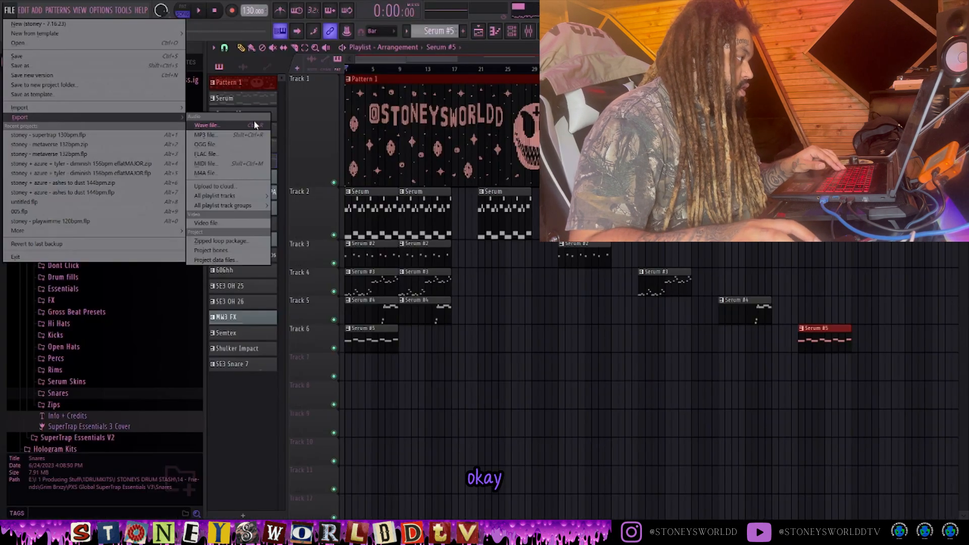
pyautogui.click(255, 125)
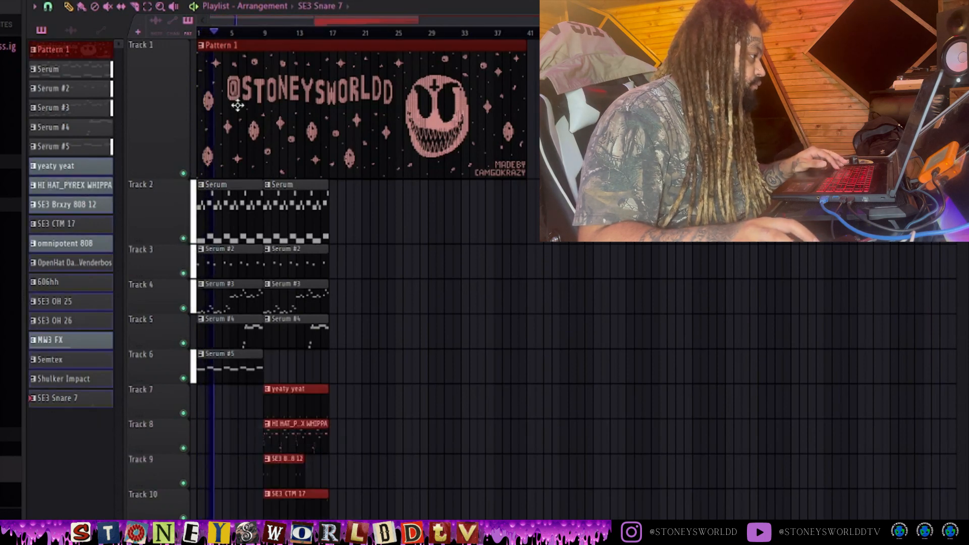
# Duplicate all melody, drum and FX clips of bars 9 to 16 into bars 17 to 24
pyautogui.moveTo(357, 222); pyautogui.dragTo(278, 519)
pyautogui.hotkey('ctrl', 'b')
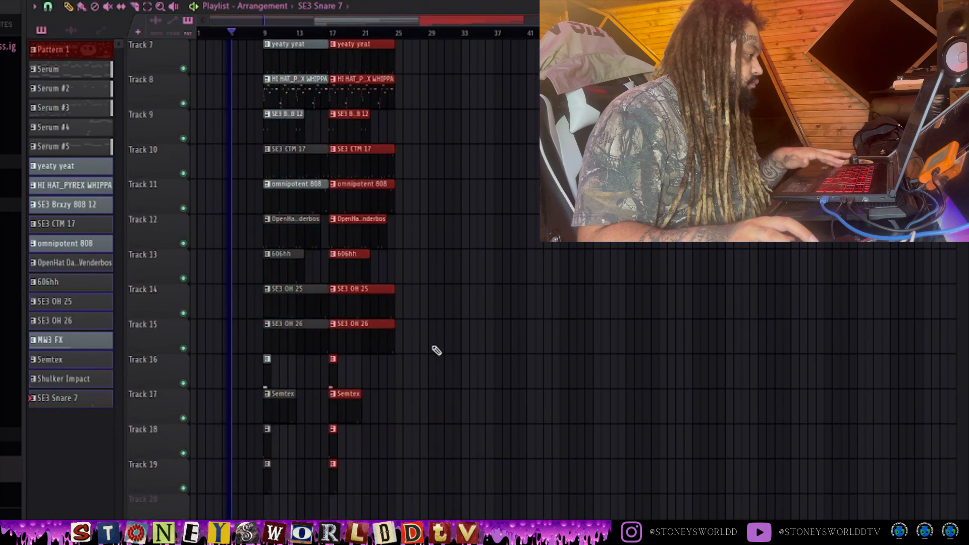
pyautogui.scroll(4, 435, 351)
pyautogui.scroll(-3, 569, 224)
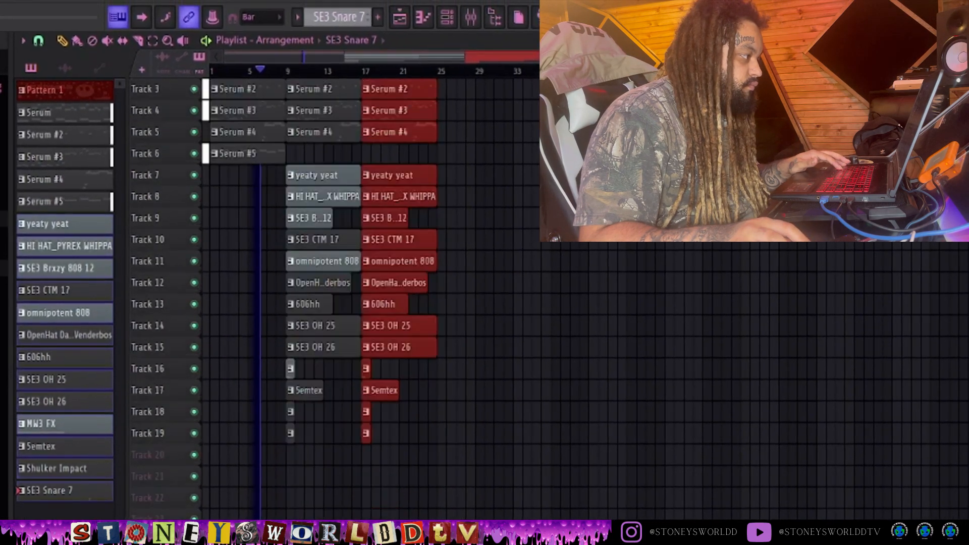
pyautogui.scroll(2, 568, 223)
# Trim the copied drum clips to start at bar 18, keeping MW3 FX, Semtex, Shulker Impact and SE3 Snare 7 at bar 17
pyautogui.moveTo(488, 147); pyautogui.dragTo(379, 518)
pyautogui.scroll(3, 404, 482)
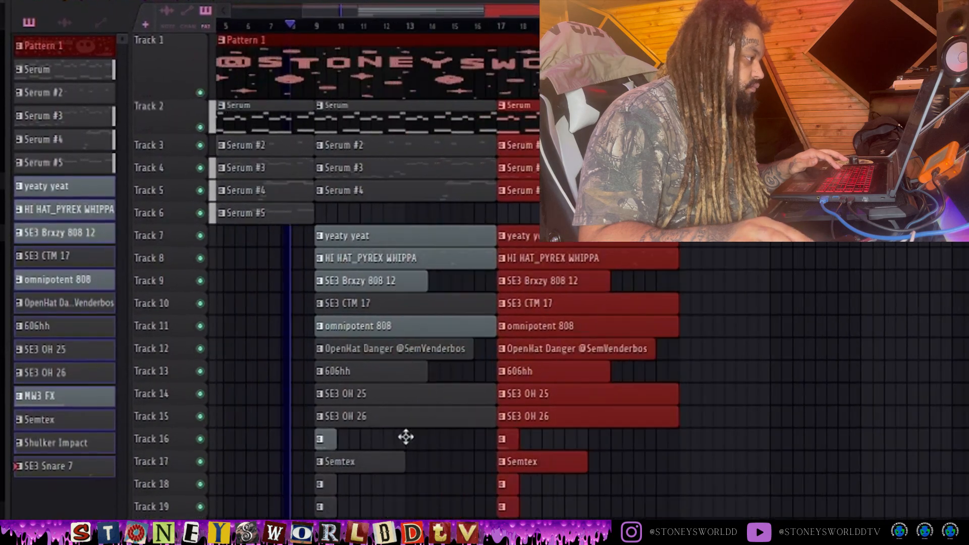
pyautogui.scroll(4, 504, 394)
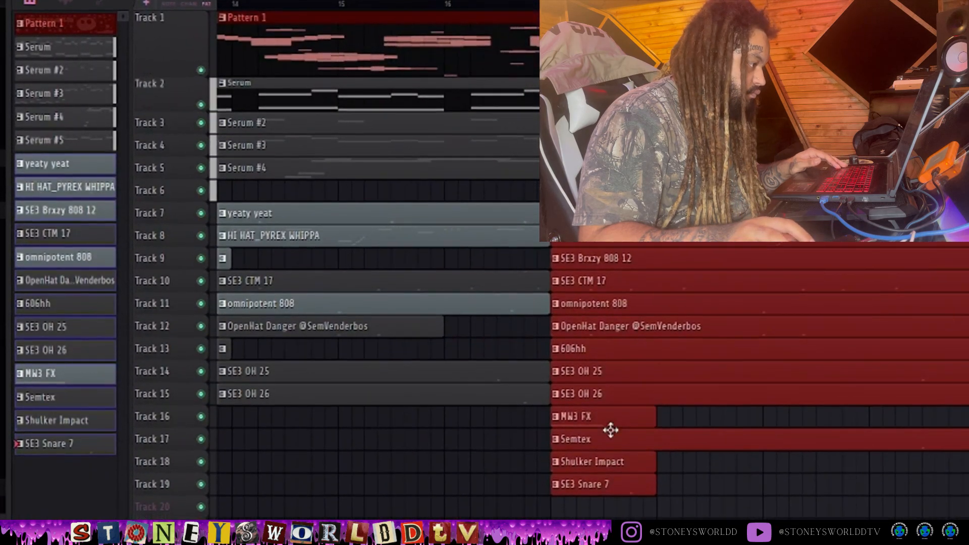
pyautogui.keyDown('ctrl'); pyautogui.keyDown('shift'); pyautogui.click(606, 441); pyautogui.keyUp('shift'); pyautogui.keyUp('ctrl')
pyautogui.keyDown('ctrl'); pyautogui.keyDown('shift'); pyautogui.click(599, 486); pyautogui.keyUp('shift'); pyautogui.keyUp('ctrl')
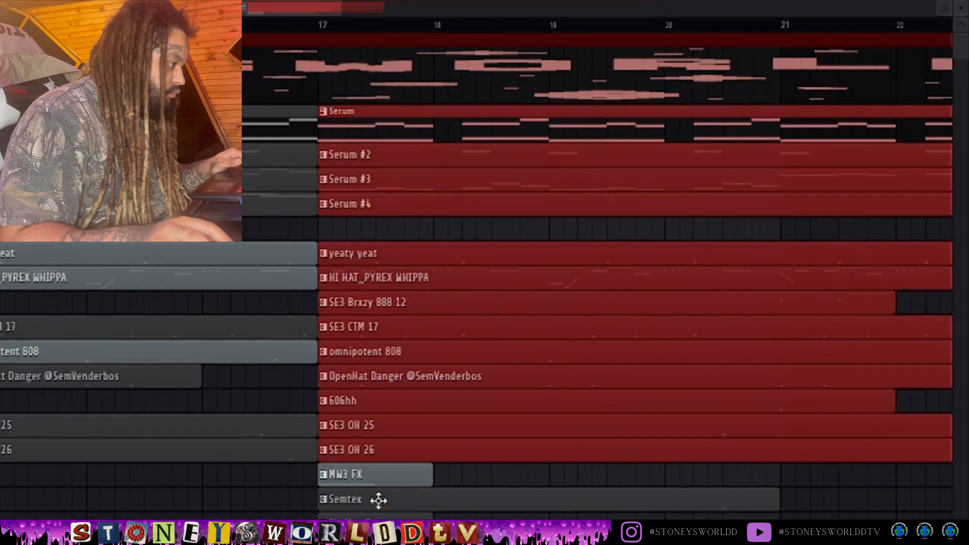
pyautogui.moveTo(286, 400); pyautogui.dragTo(407, 404)
pyautogui.scroll(-3, 434, 368)
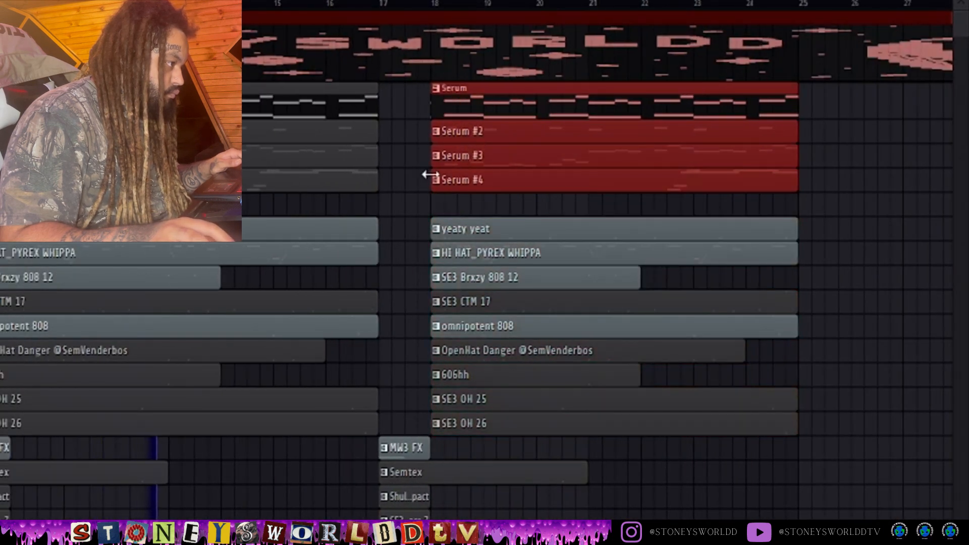
# Copy the drum, FX and Serum clips into bars 25 to 32 and leave out the SE3 Brxzy 808 12 clip there
pyautogui.scroll(-4, 384, 182)
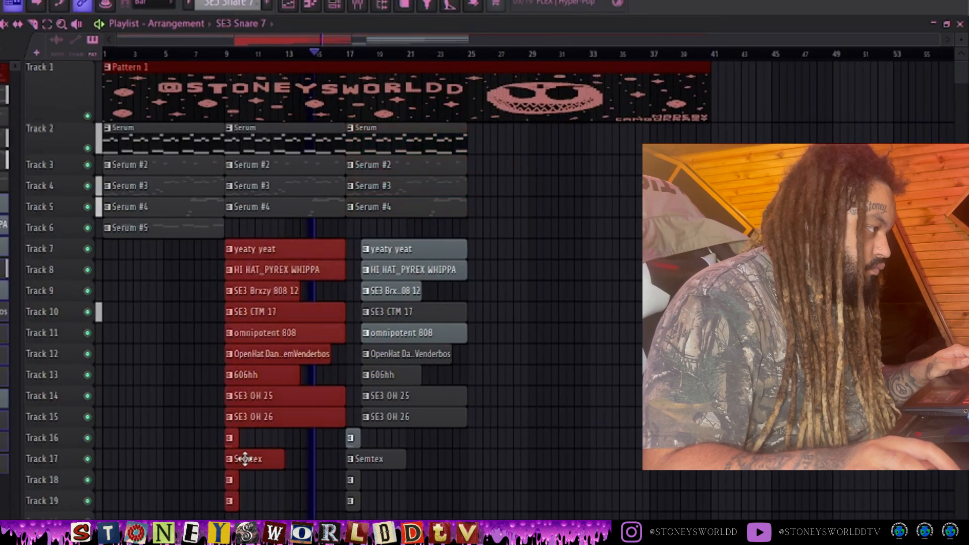
pyautogui.moveTo(245, 458); pyautogui.dragTo(502, 440)
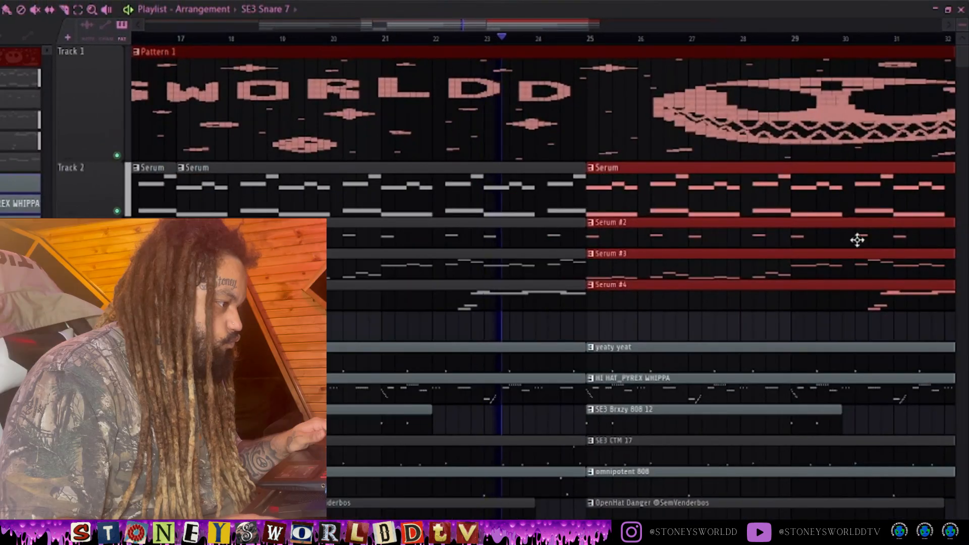
pyautogui.scroll(-5, 805, 303)
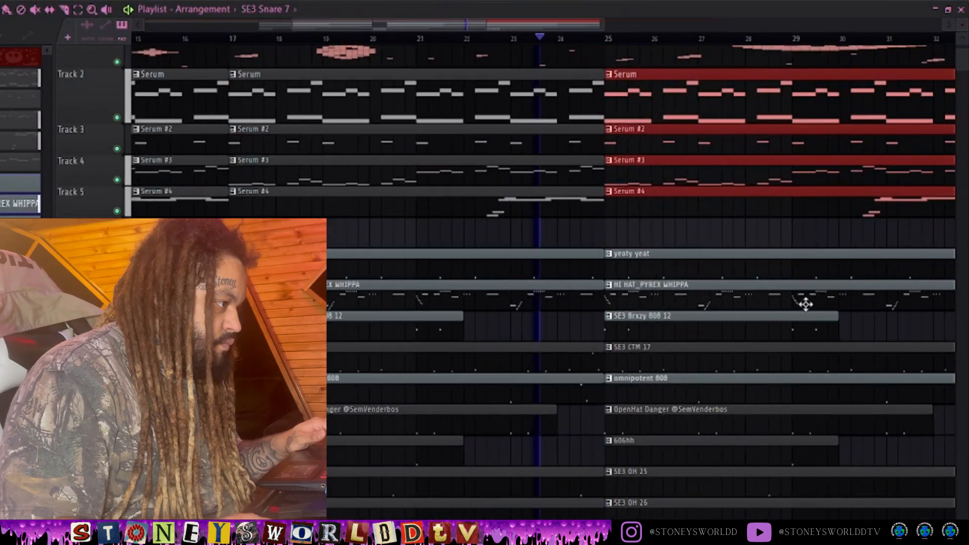
pyautogui.scroll(2, 787, 319)
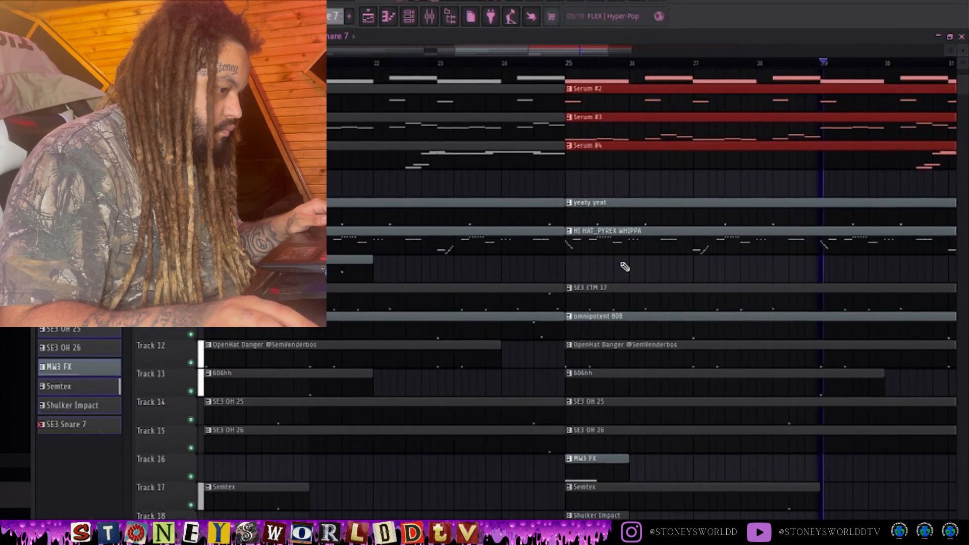
pyautogui.scroll(-4, 605, 277)
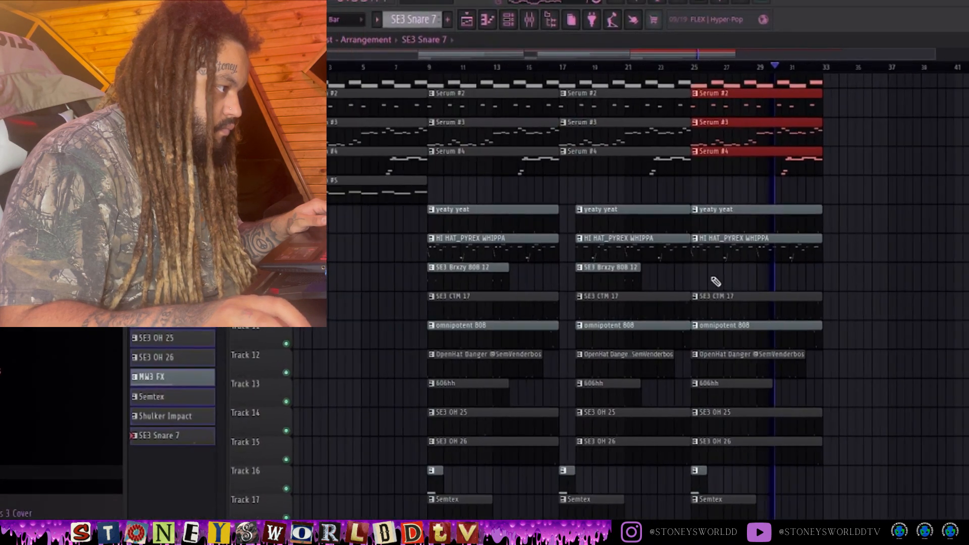
# Duplicate all clips of bars 9 to 32 into the section starting at bar 33
pyautogui.scroll(2, 758, 154)
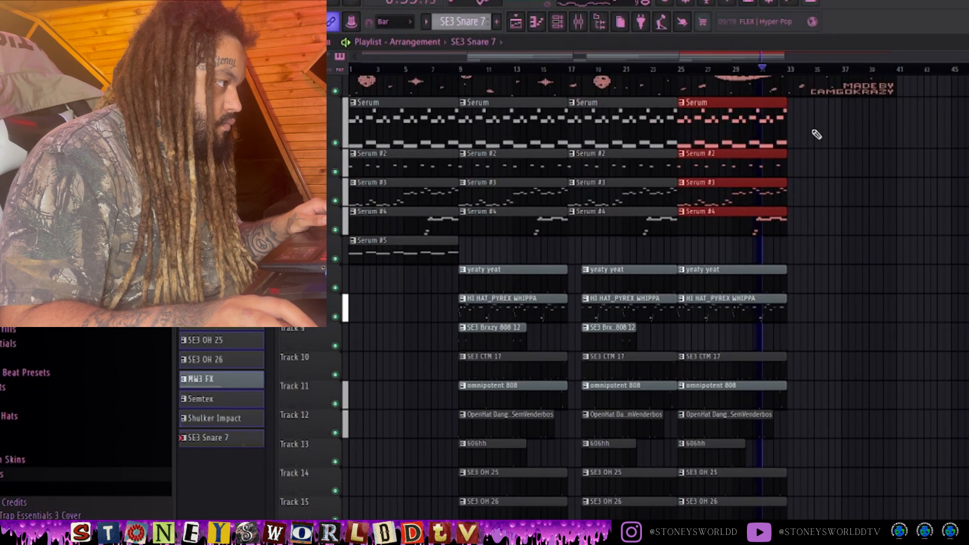
pyautogui.moveTo(812, 130); pyautogui.dragTo(466, 518)
pyautogui.hotkey('ctrl', 'b')
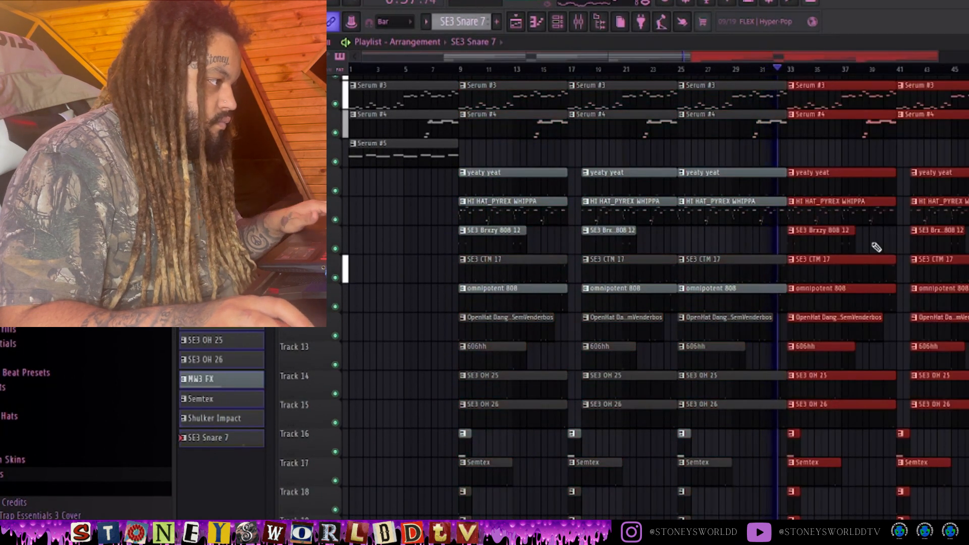